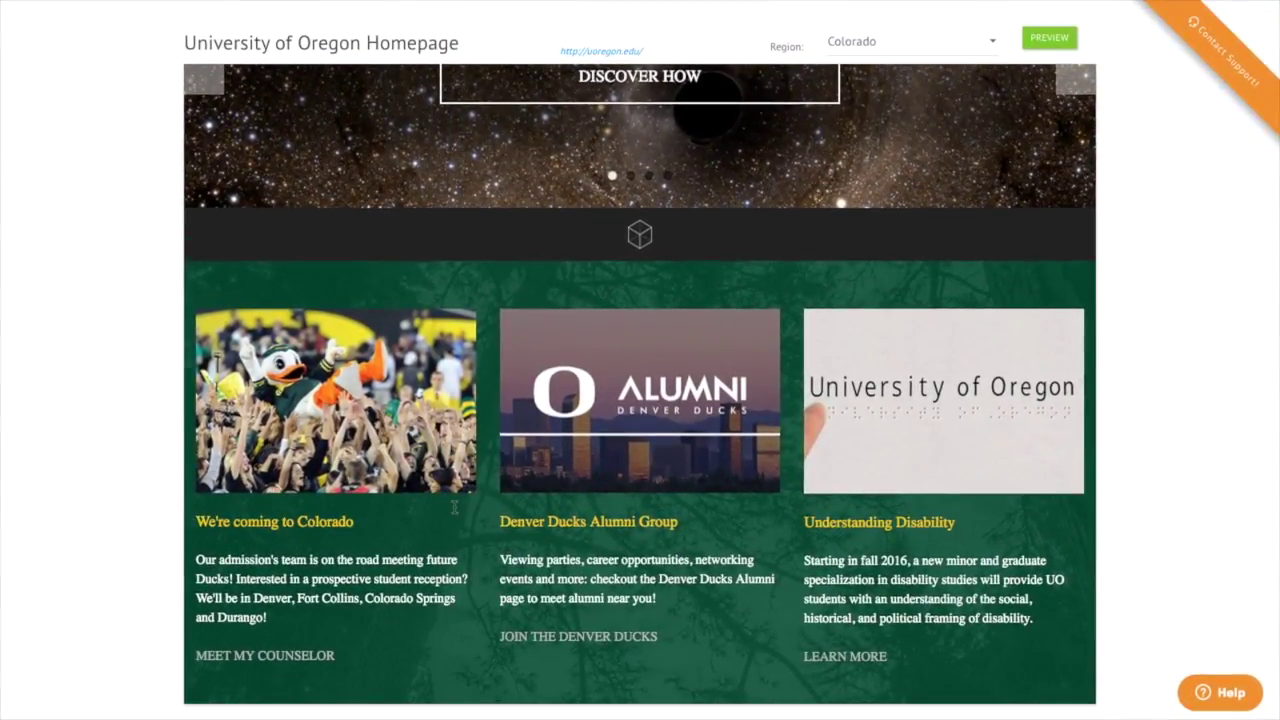
# Examine the admissions counselor page and the Denver Ducks alumni page linked from the Colorado homepage preview, returning to the homepage after each
pyautogui.click(240, 652)
pyautogui.scroll(-2, 393, 470)
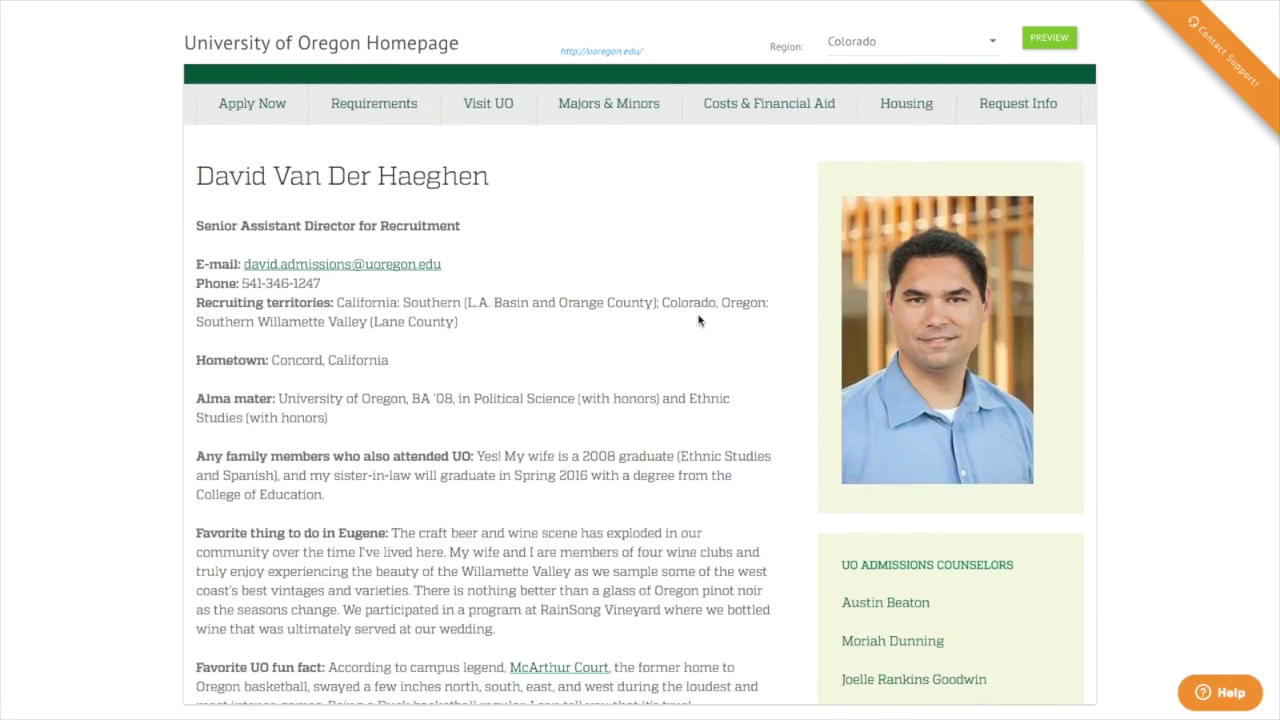
pyautogui.hotkey('alt', 'Left')
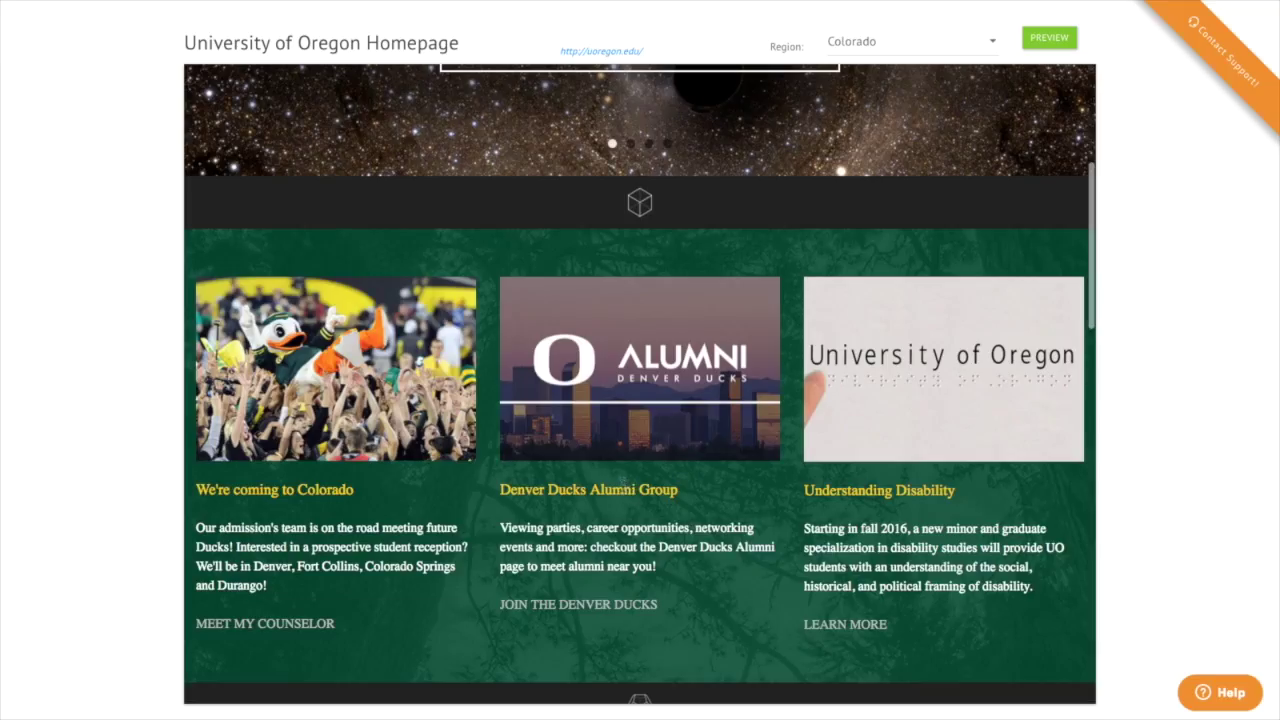
pyautogui.click(610, 430)
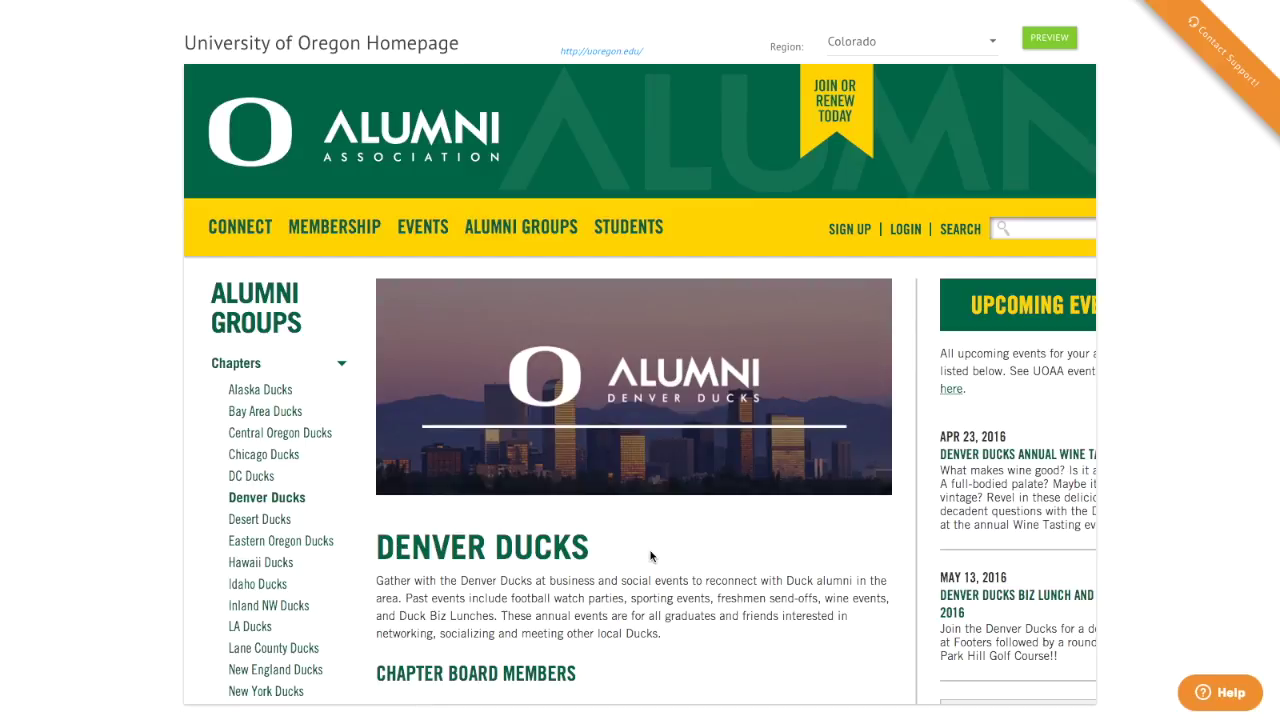
pyautogui.scroll(-3, 650, 557)
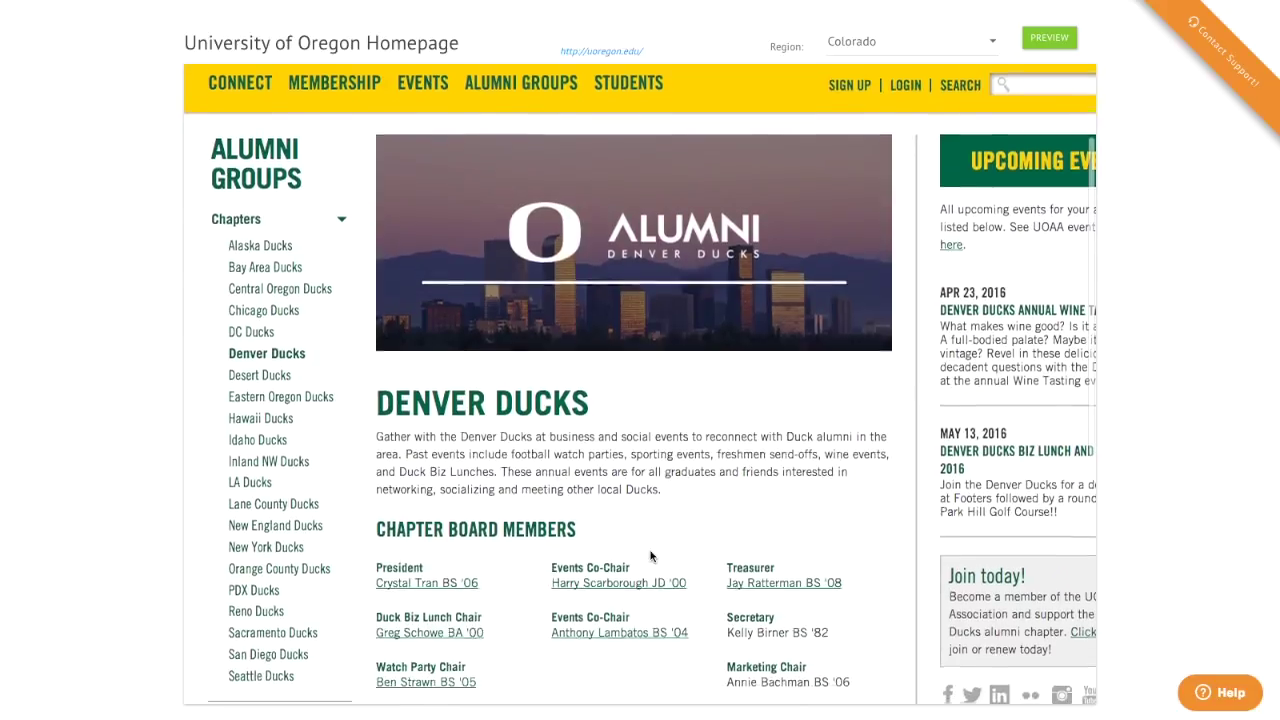
pyautogui.hotkey('alt', 'Left')
pyautogui.scroll(5, 762, 468)
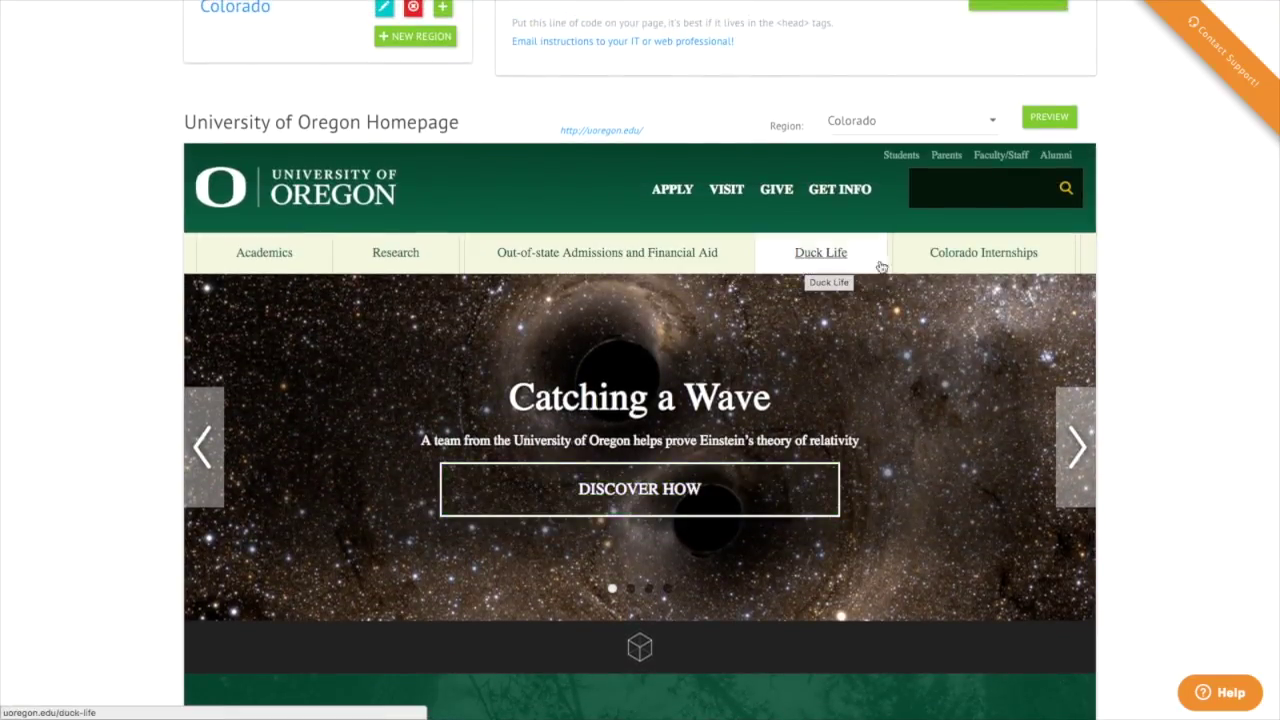
# Open Colorado Internships in the homepage preview and look through the internship listings
pyautogui.click(966, 260)
pyautogui.scroll(-10, 700, 368)
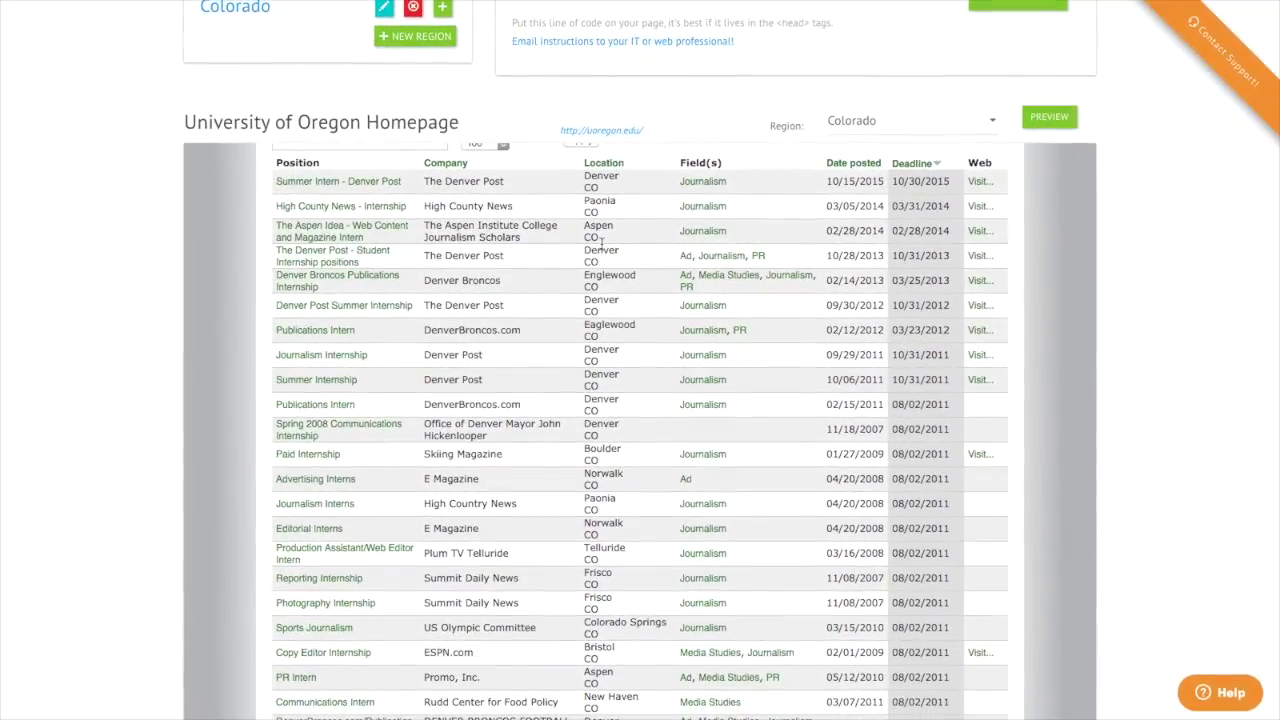
pyautogui.scroll(-5, 600, 240)
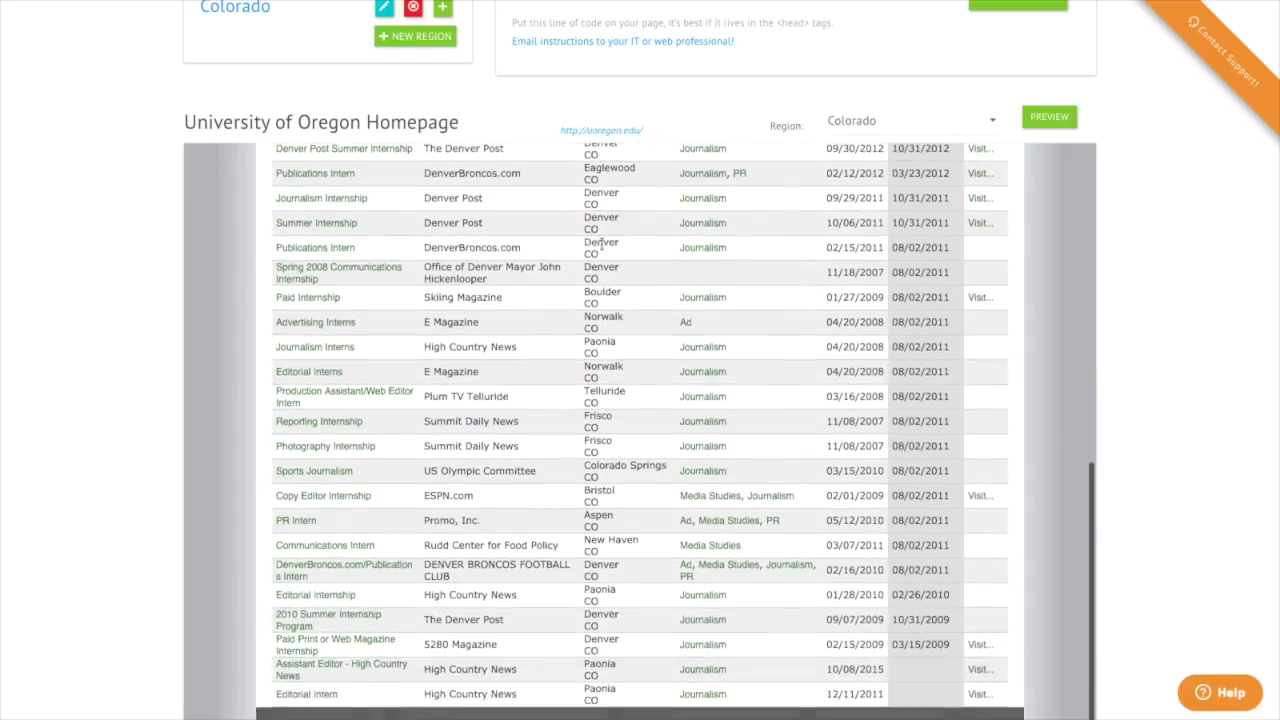
pyautogui.scroll(5, 601, 240)
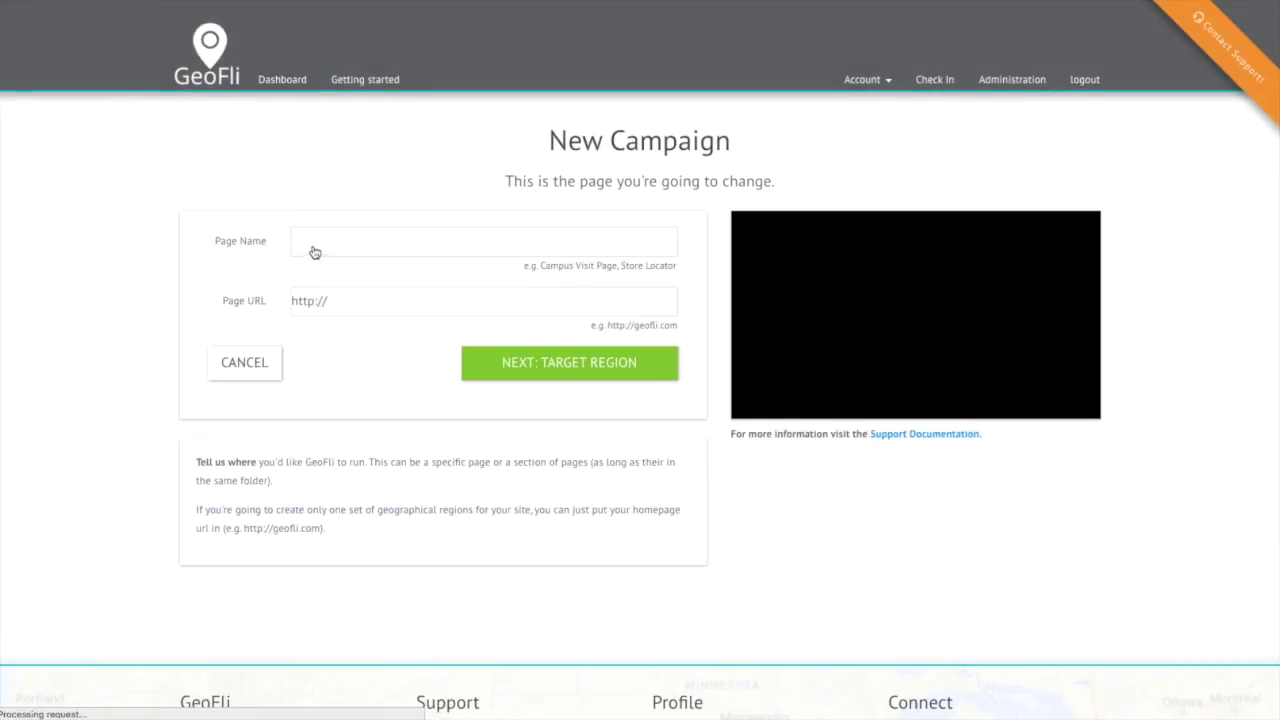
# Name the new campaign page "University of Oregon Homepage" and enter the uoregon.edu homepage as its URL
pyautogui.click(327, 243)
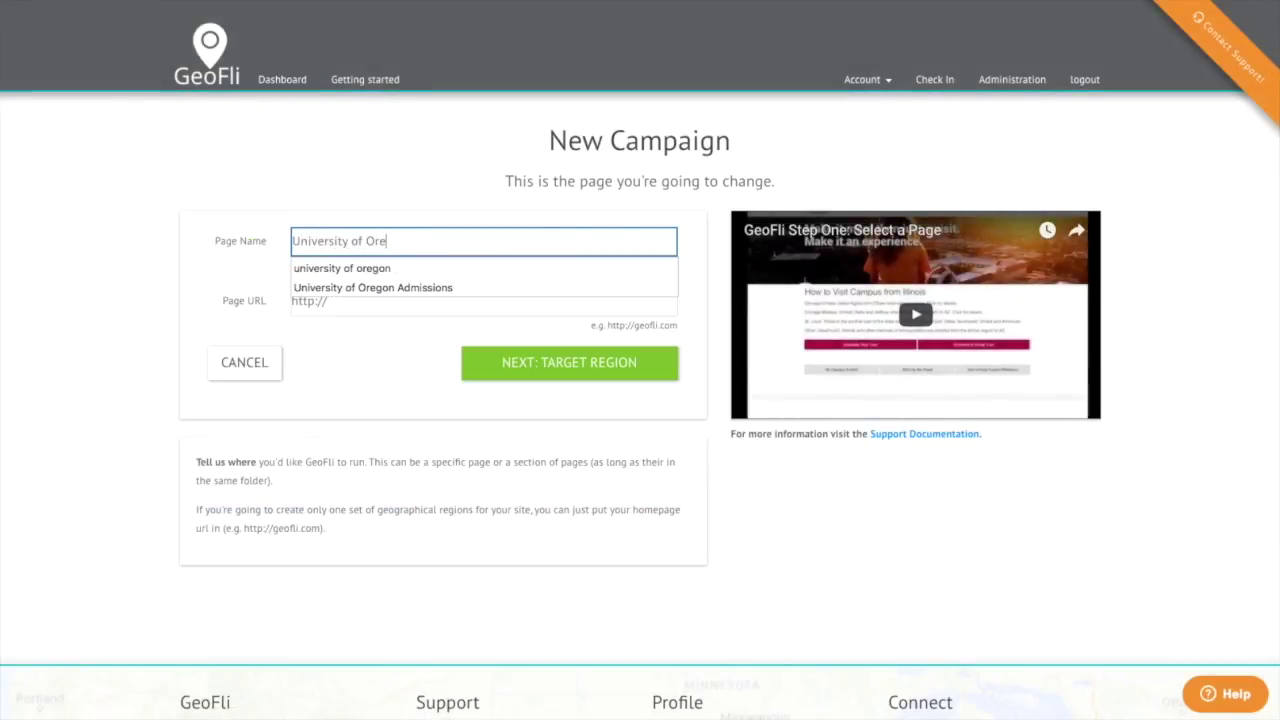
pyautogui.click(347, 301)
pyautogui.write('uoregon')
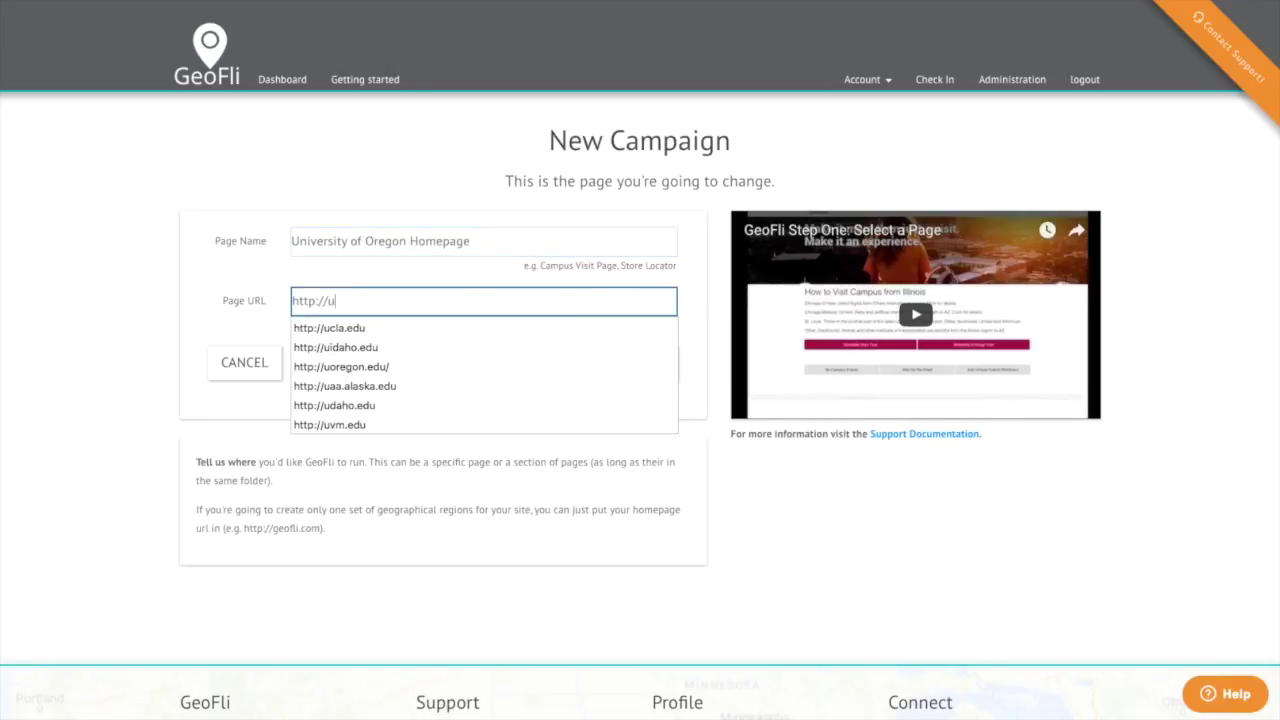
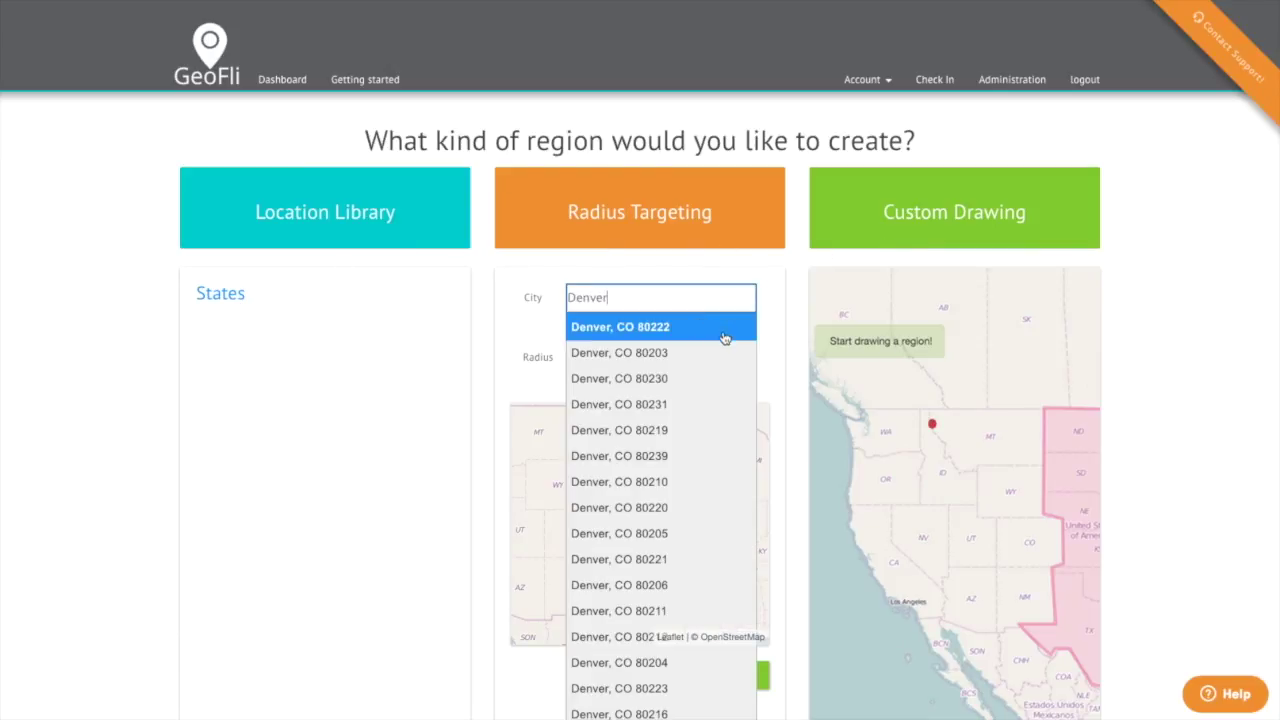
# Try radius targeting around Denver, CO, with a radius of 100 miles
pyautogui.click(727, 342)
pyautogui.click(737, 358)
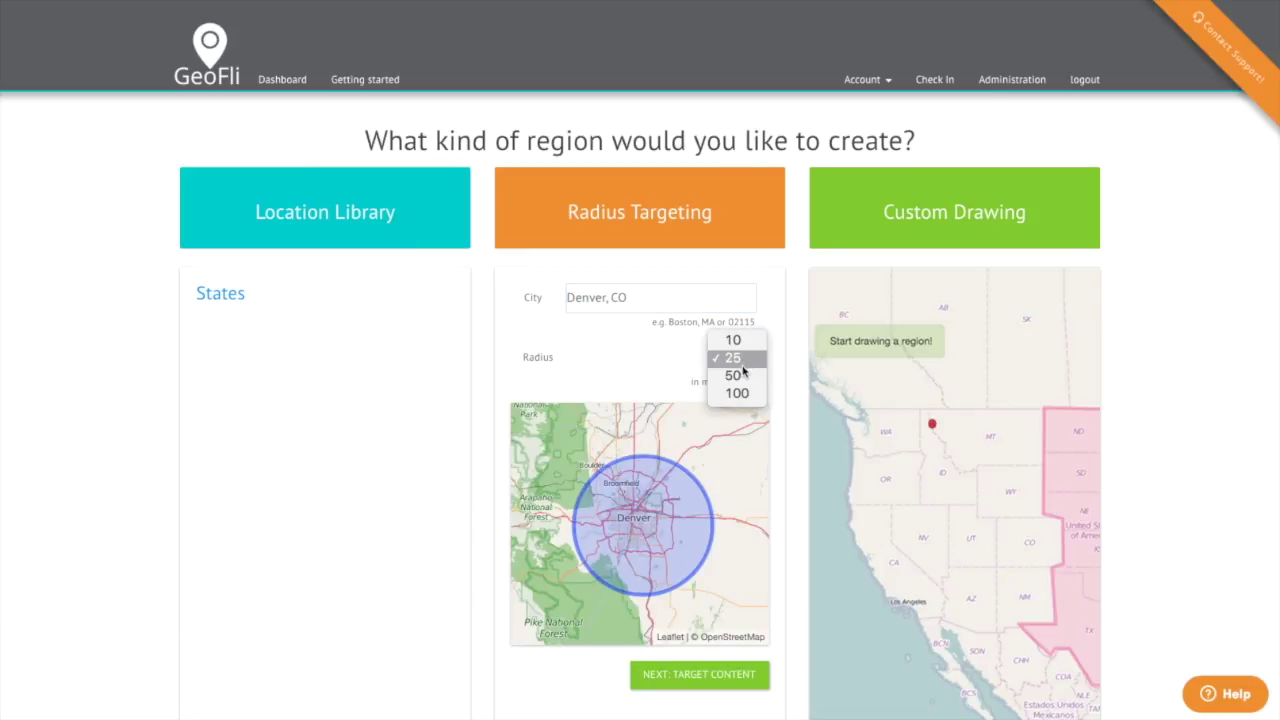
pyautogui.click(741, 375)
pyautogui.click(741, 375)
pyautogui.click(741, 375)
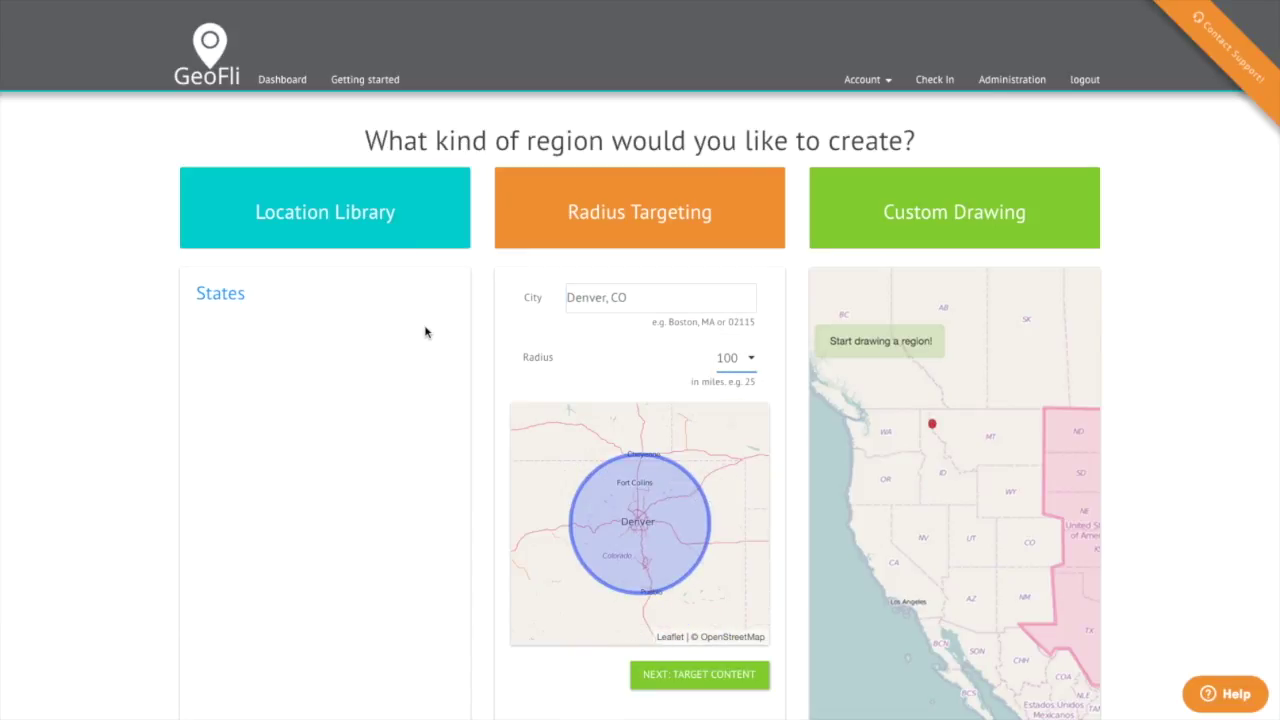
# Choose Colorado as the campaign's target region from the location library of states
pyautogui.click(220, 298)
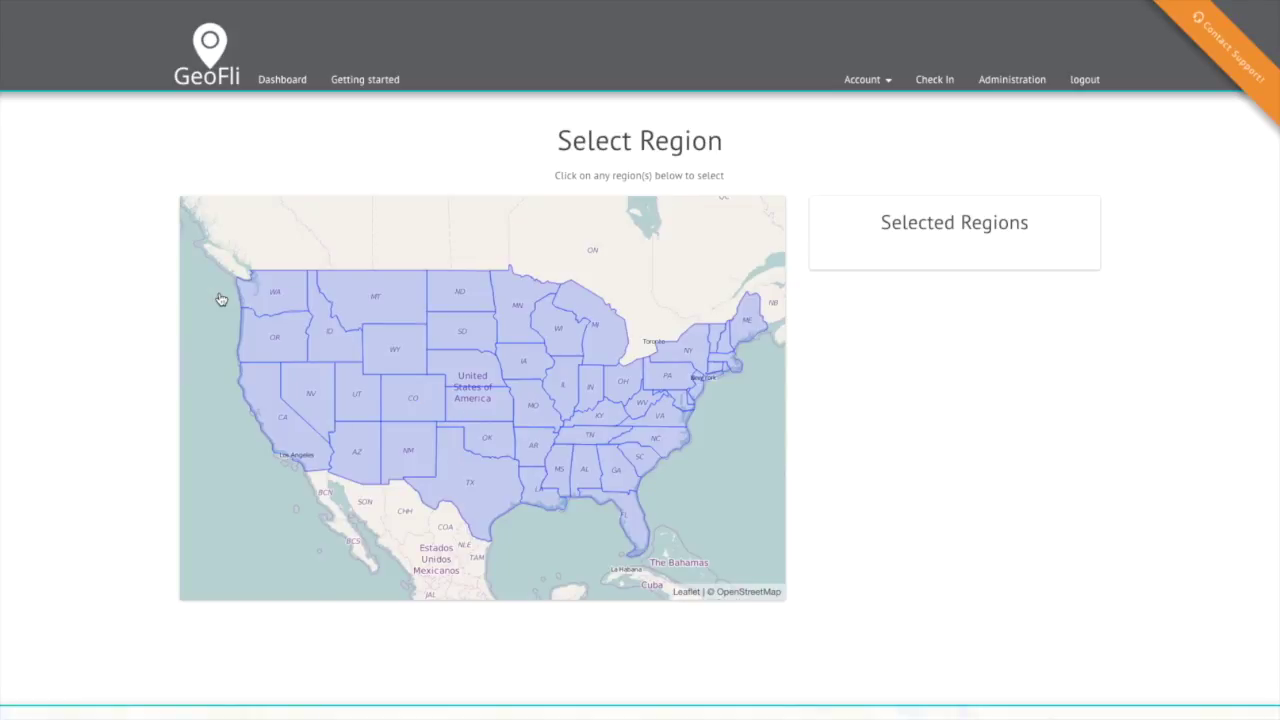
pyautogui.click(276, 296)
pyautogui.click(280, 298)
pyautogui.click(567, 366)
pyautogui.click(568, 370)
pyautogui.click(412, 405)
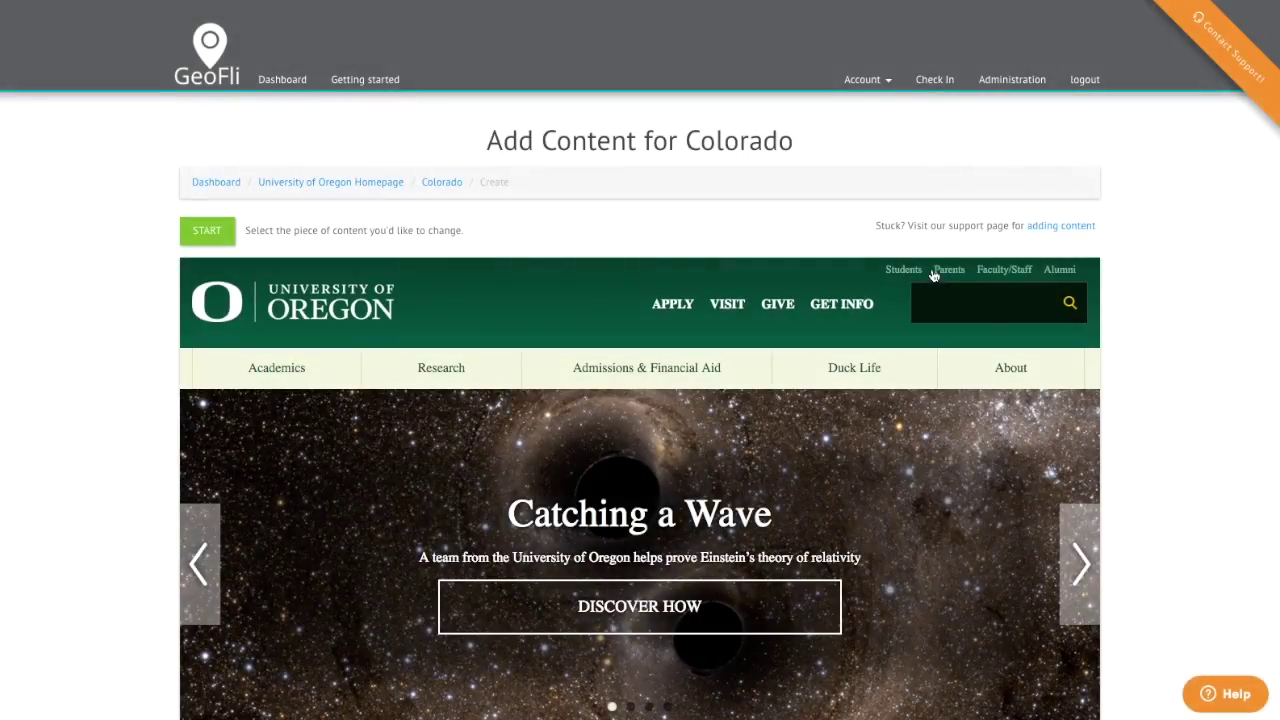
# Start content selection for Colorado and pick the image of the middle feature story on the homepage
pyautogui.click(207, 230)
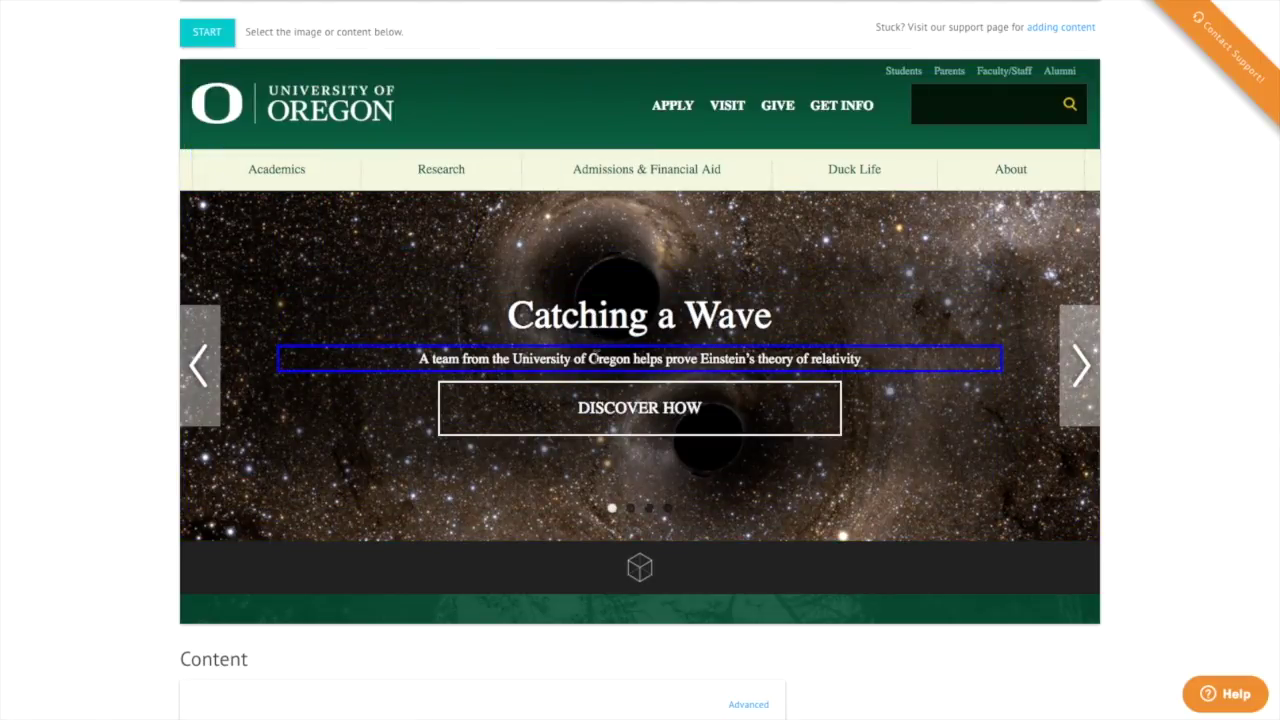
pyautogui.scroll(-4, 608, 410)
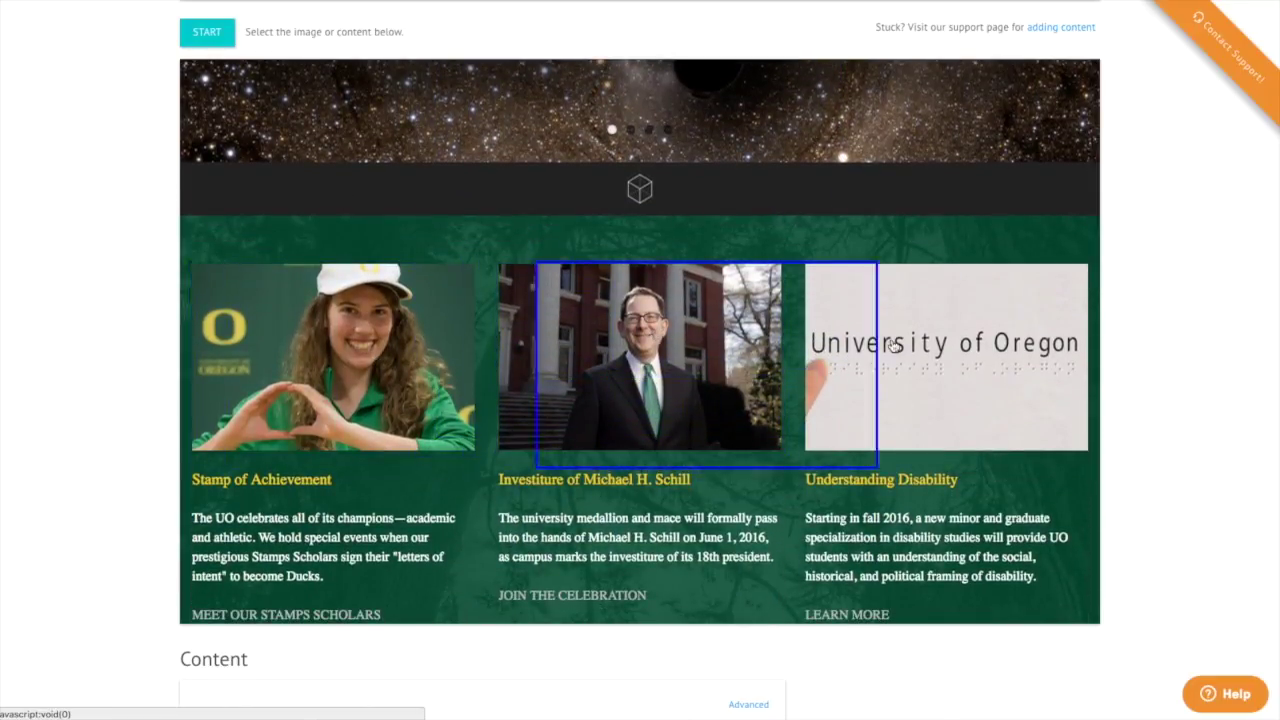
pyautogui.scroll(-1, 935, 350)
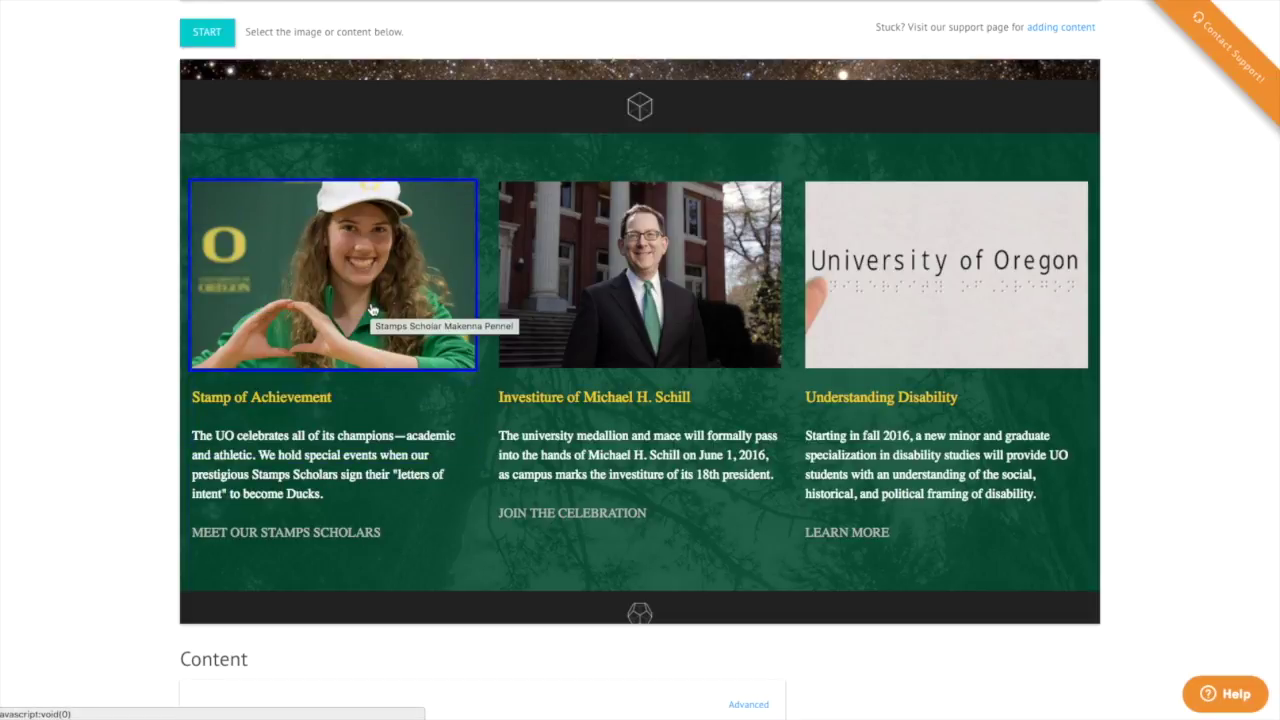
pyautogui.click(644, 302)
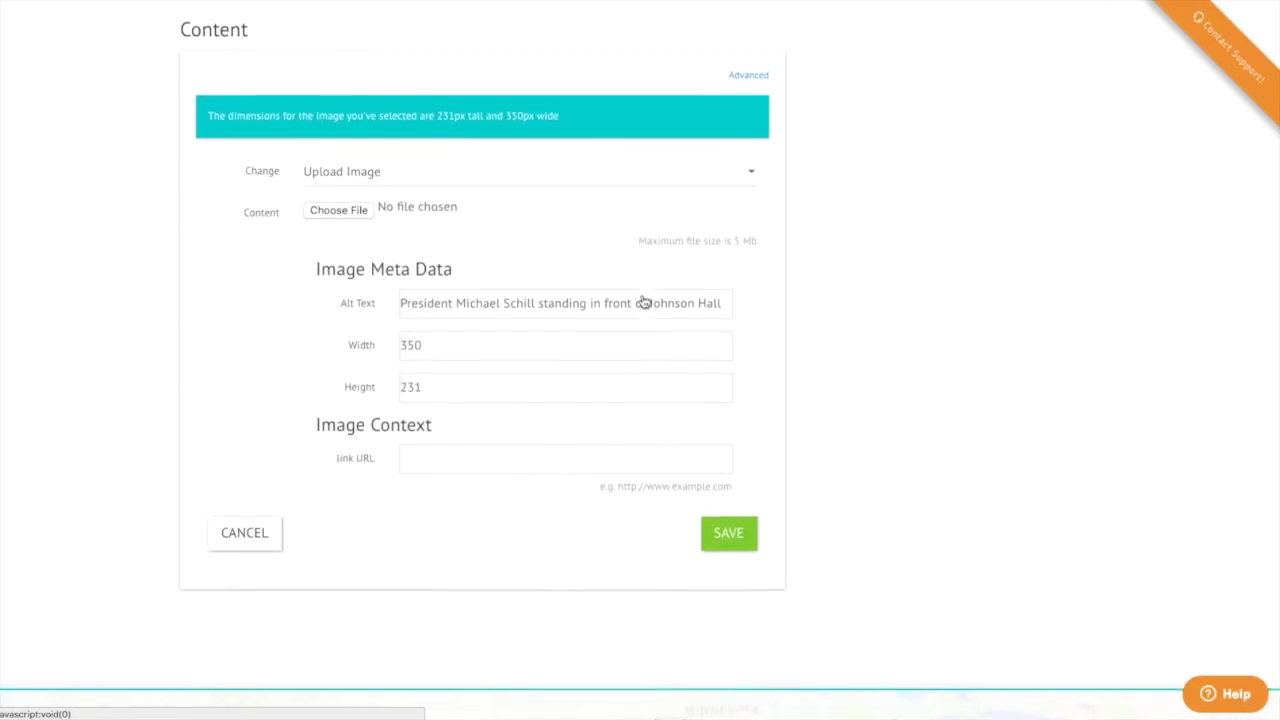
# Upload the Denver Ducks alumni image as the replacement, set its alt text to "Denver Ducks Alumni Page Logo", and save
pyautogui.click(338, 205)
pyautogui.click(557, 51)
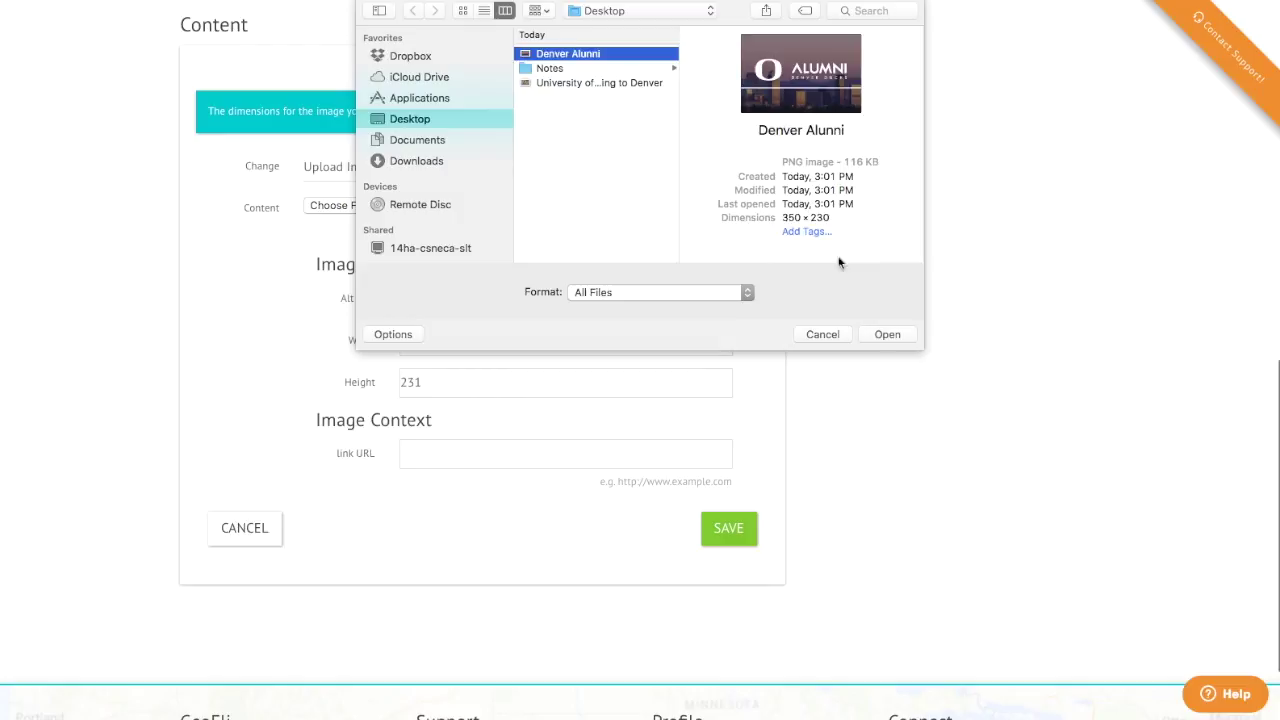
pyautogui.click(888, 331)
pyautogui.tripleClick(551, 298)
pyautogui.write('Denver Ducks Alumni Page Logo')
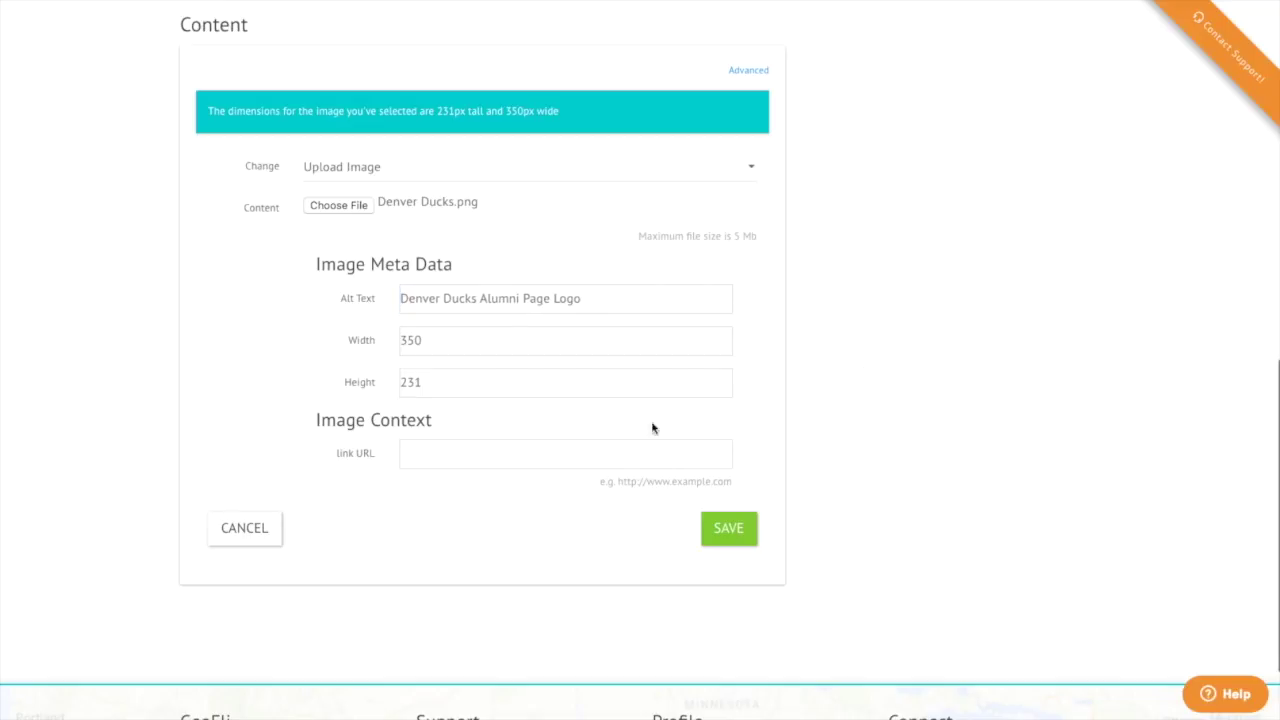
pyautogui.click(727, 537)
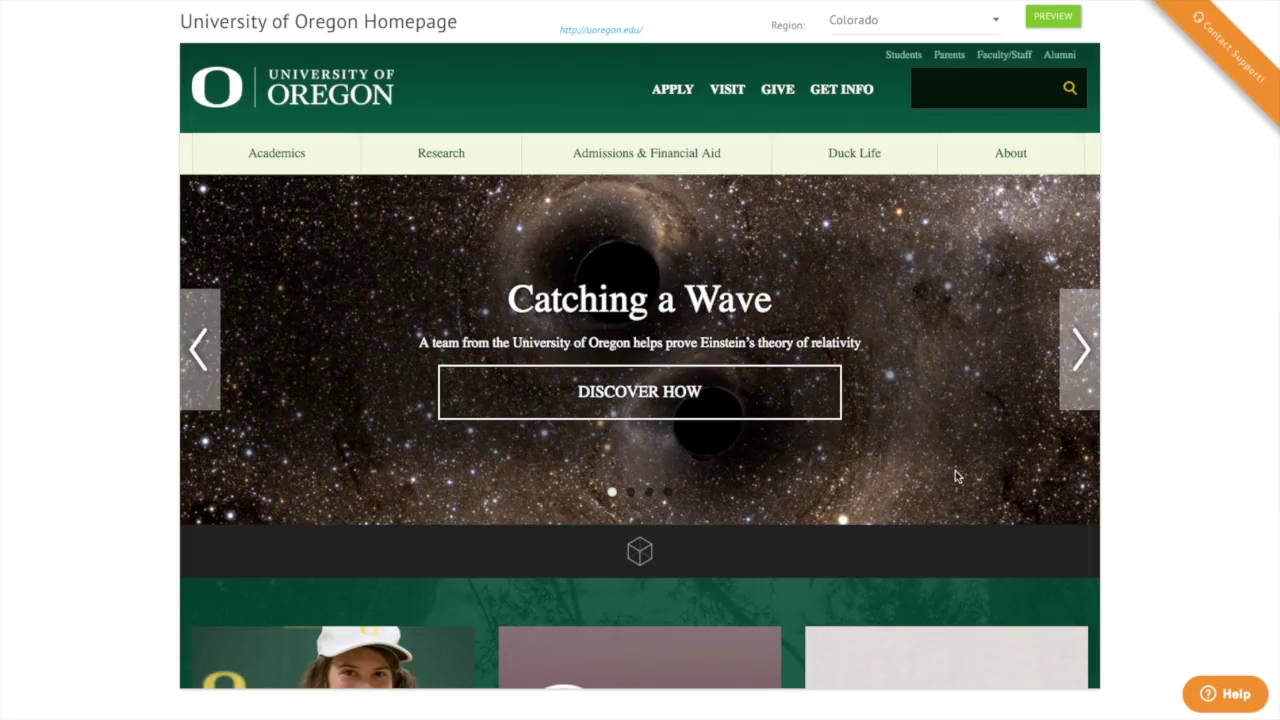
# Add Colorado content that replaces the middle feature story's heading with "Denver Ducks Alumni Group", and save it
pyautogui.scroll(-5, 955, 476)
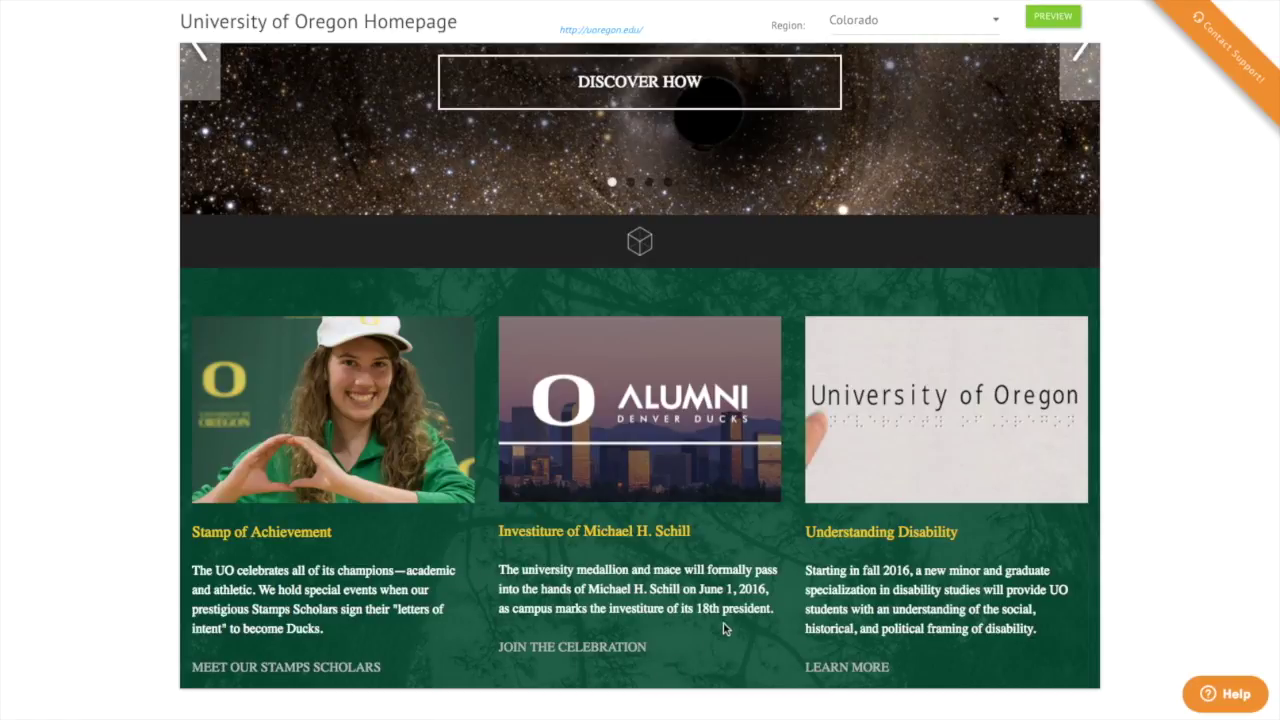
pyautogui.scroll(10, 723, 623)
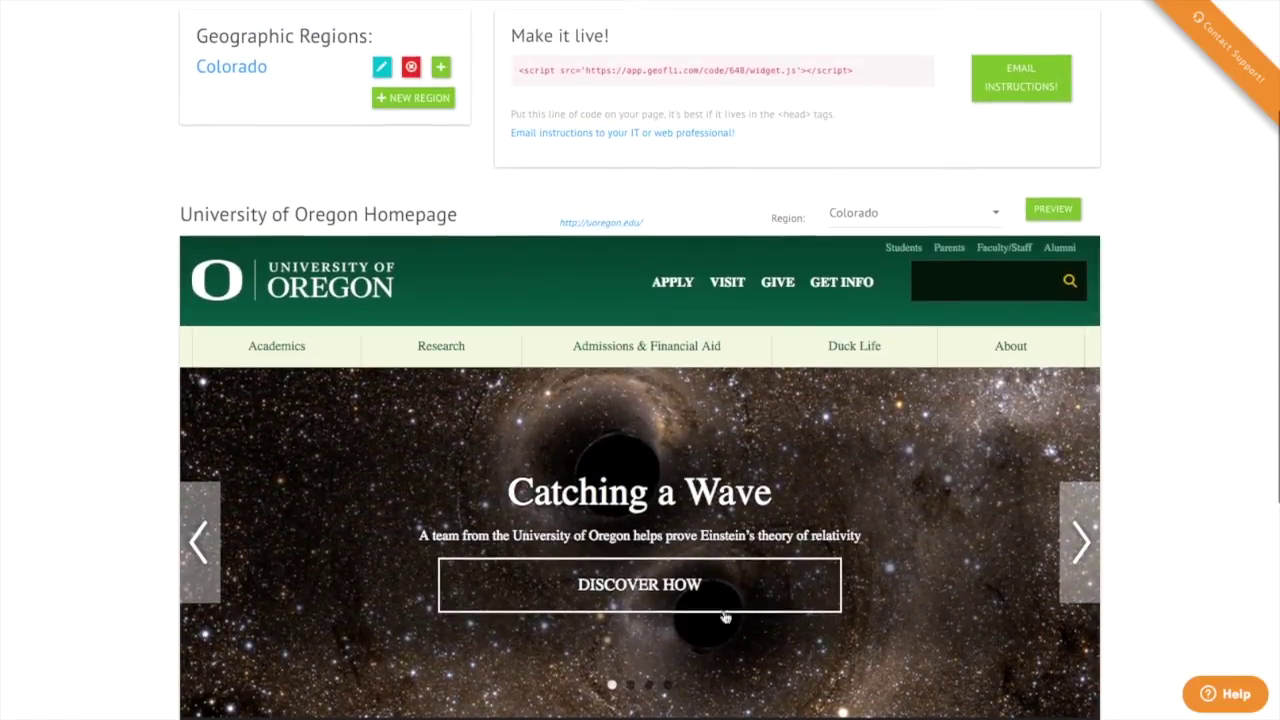
pyautogui.click(440, 66)
pyautogui.scroll(-8, 434, 447)
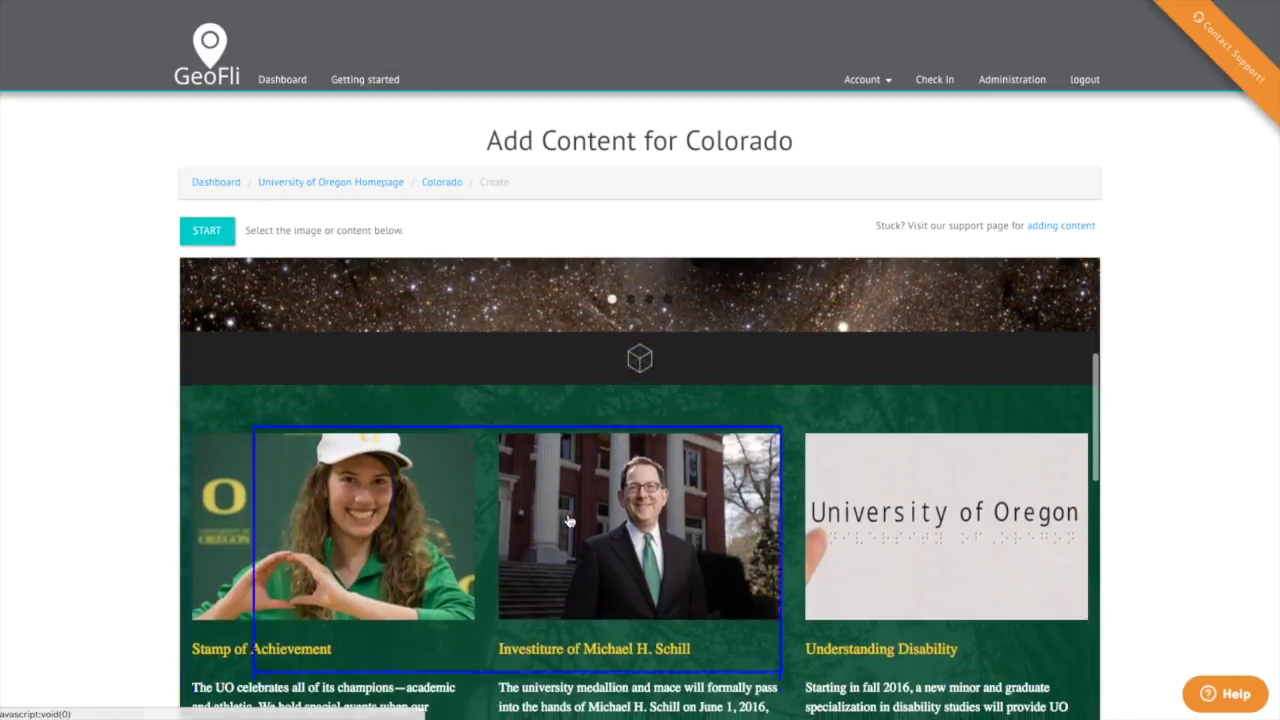
pyautogui.scroll(-3, 565, 578)
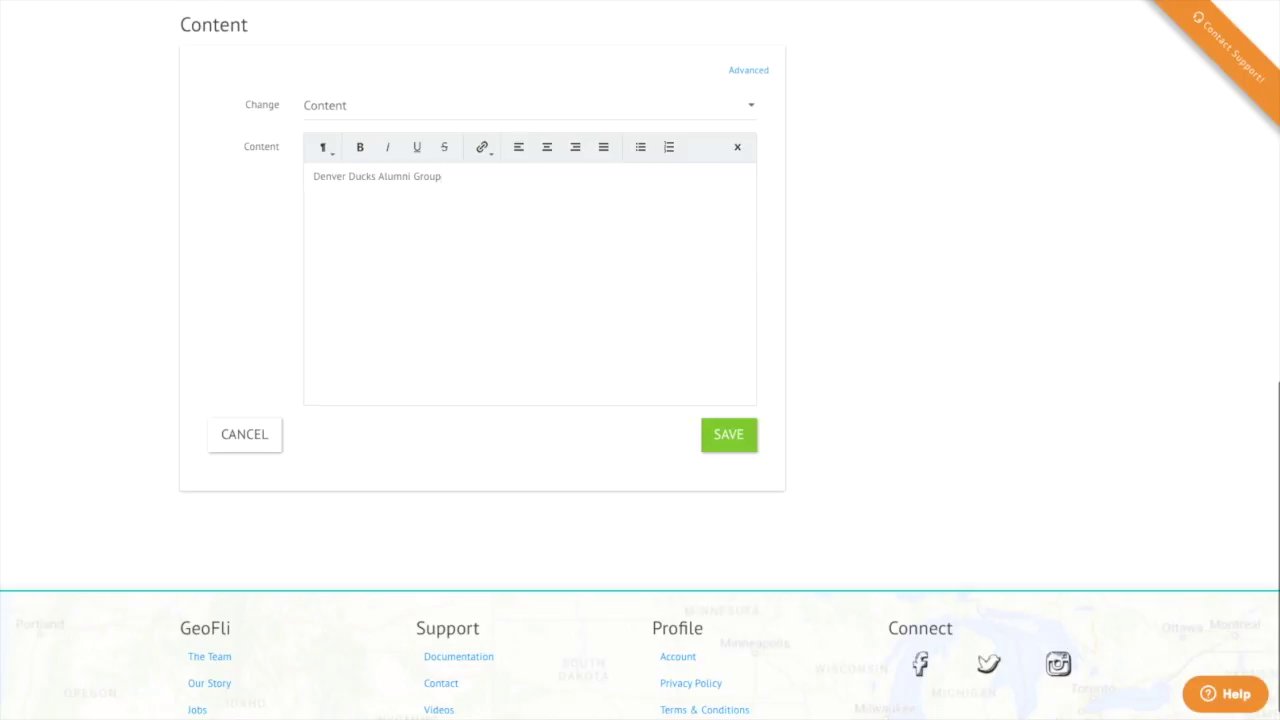
pyautogui.click(740, 444)
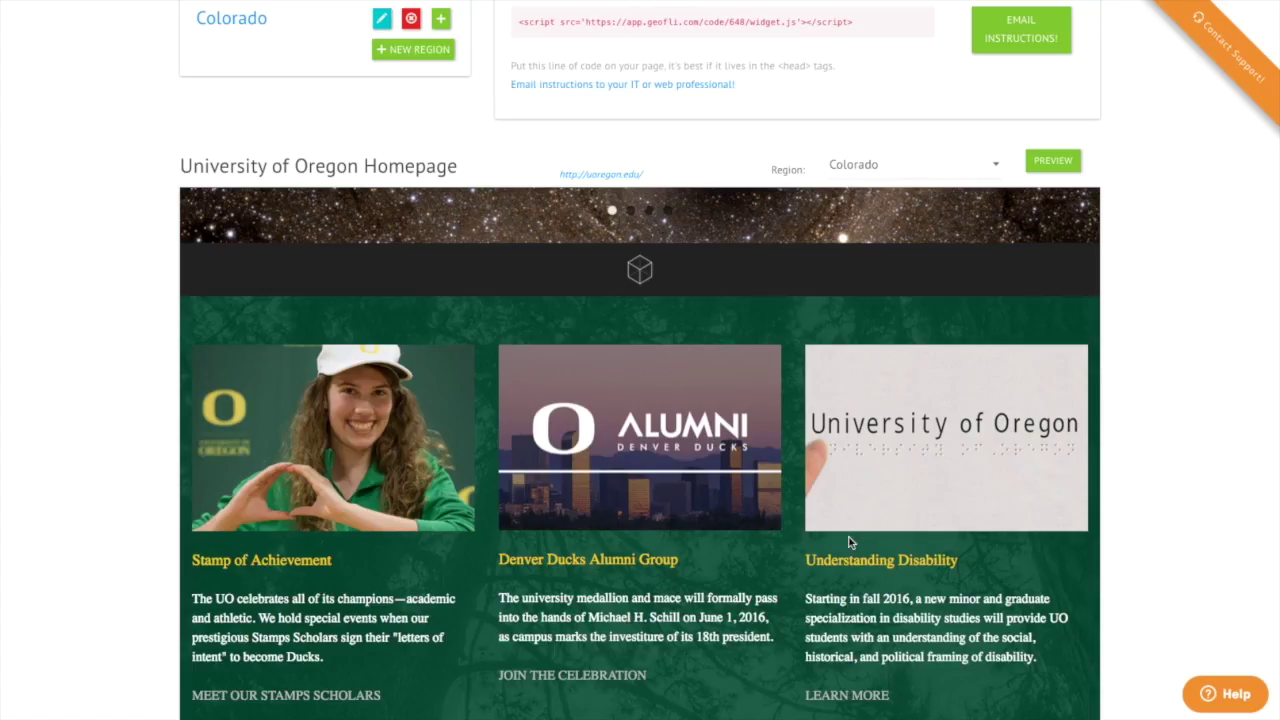
# Replace the middle story's description with "Viewing parties, career opportunities, networking events and more: checkout the Denver Ducks Alumni page to meet alumni near you!"
pyautogui.scroll(6, 848, 542)
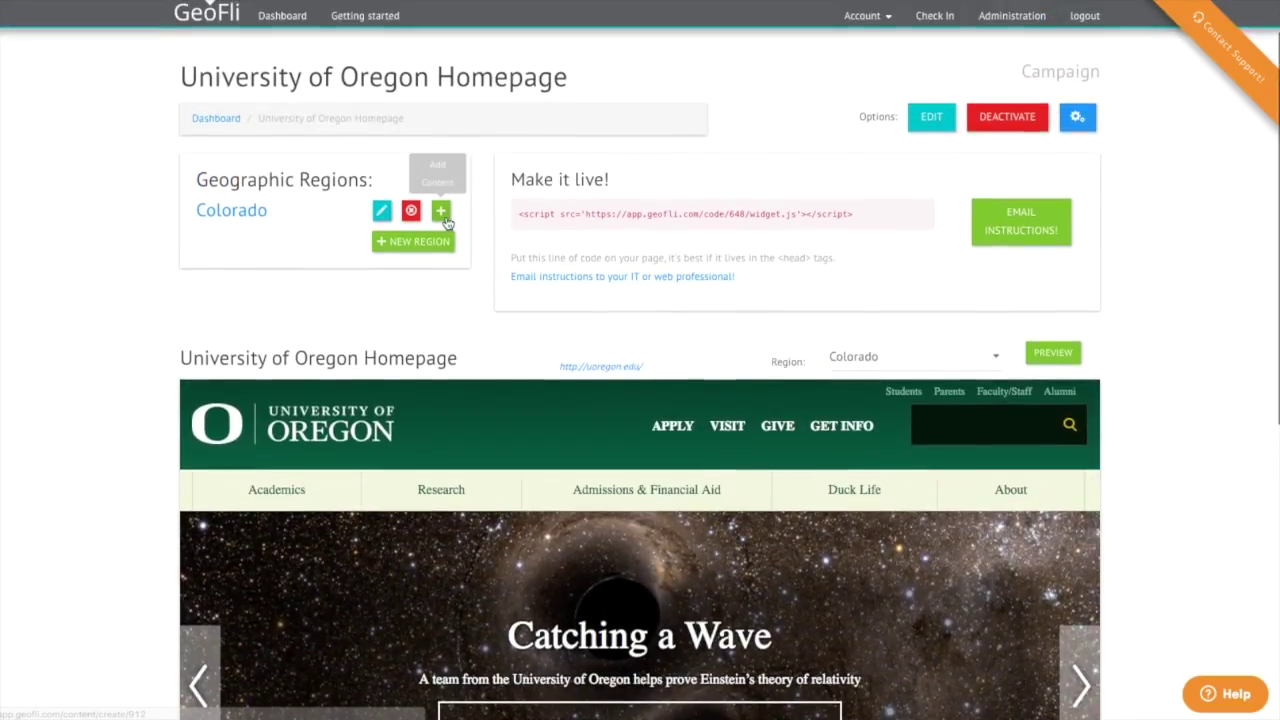
pyautogui.click(438, 210)
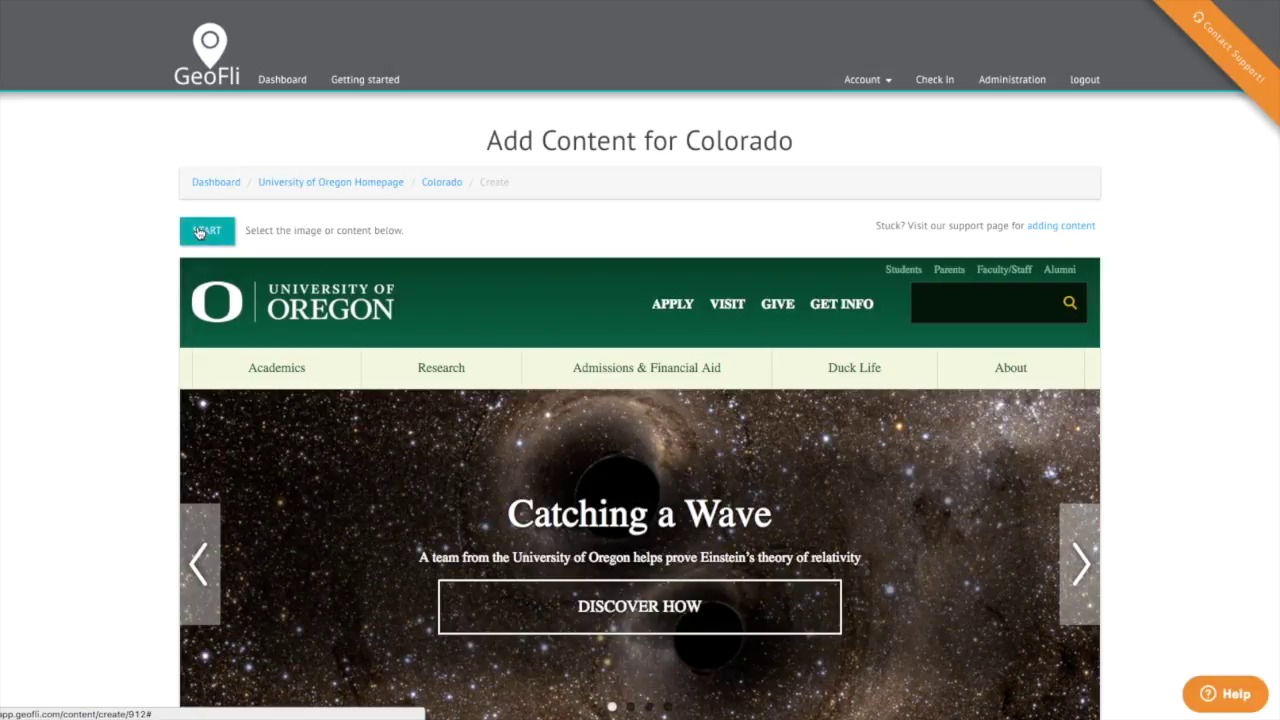
pyautogui.scroll(-8, 450, 512)
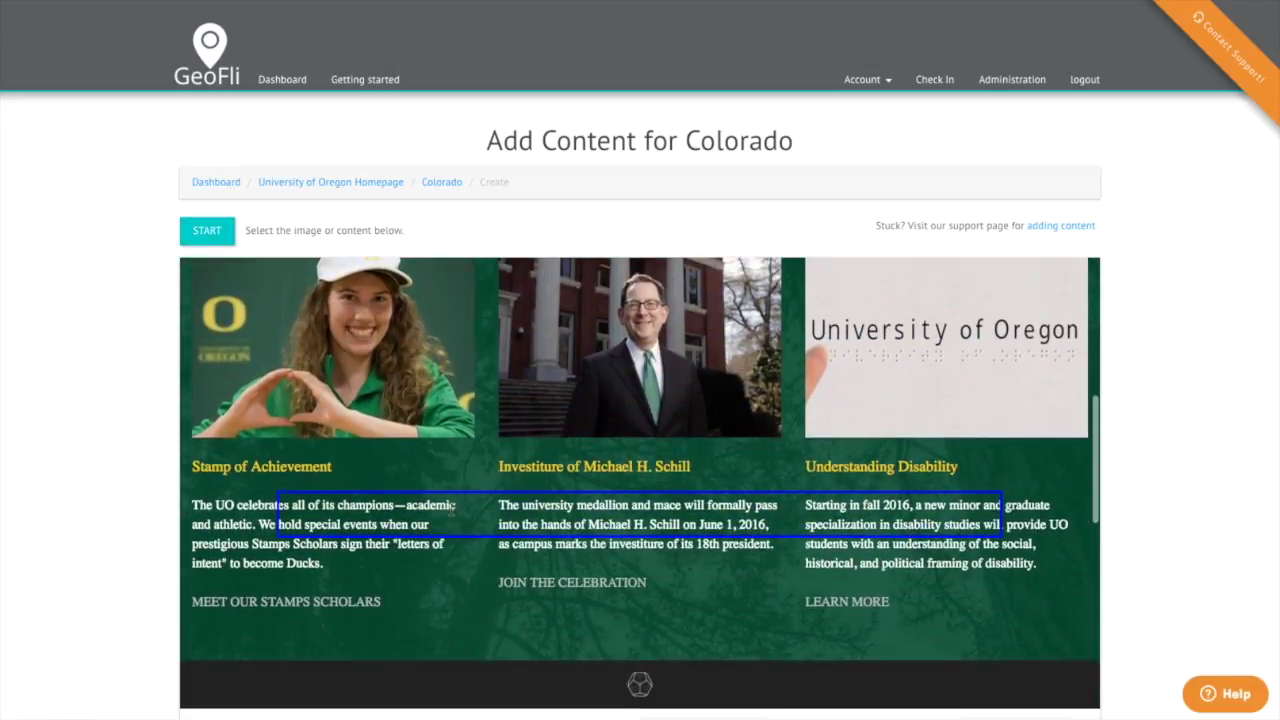
pyautogui.scroll(-8, 557, 508)
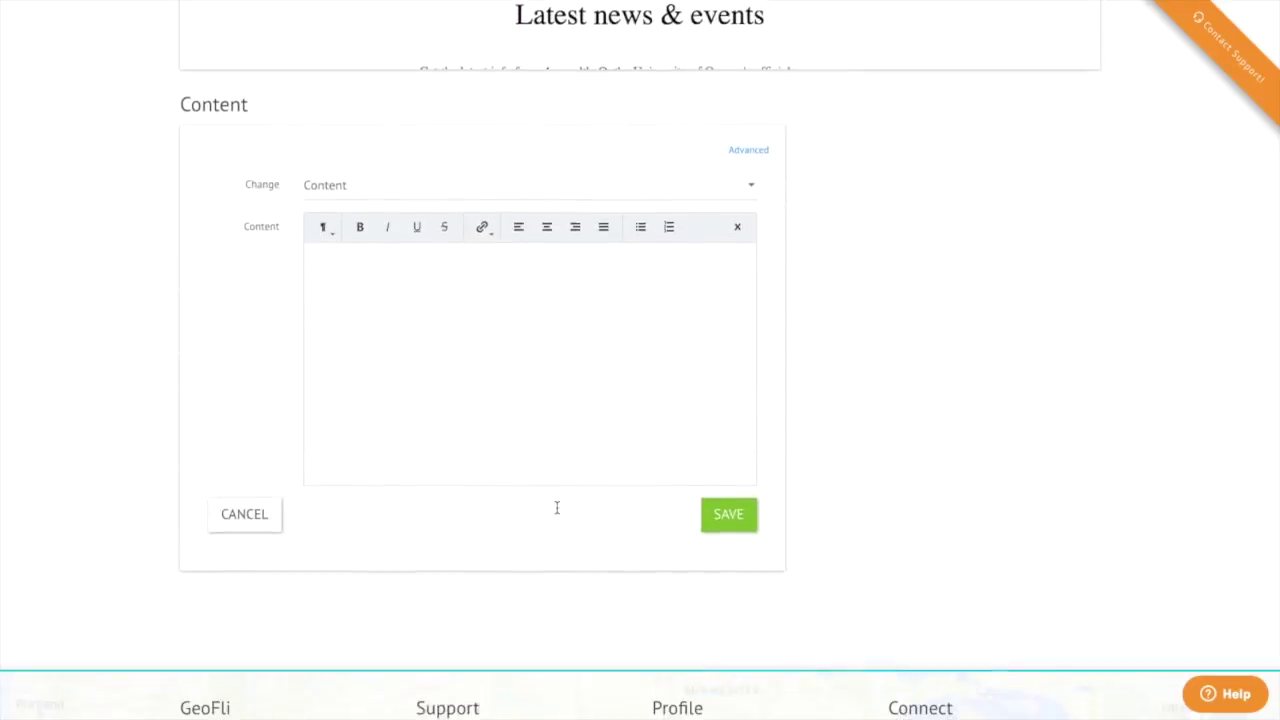
pyautogui.write('Viewing parties, career opportunities, networking events and more: checkout the Denve')
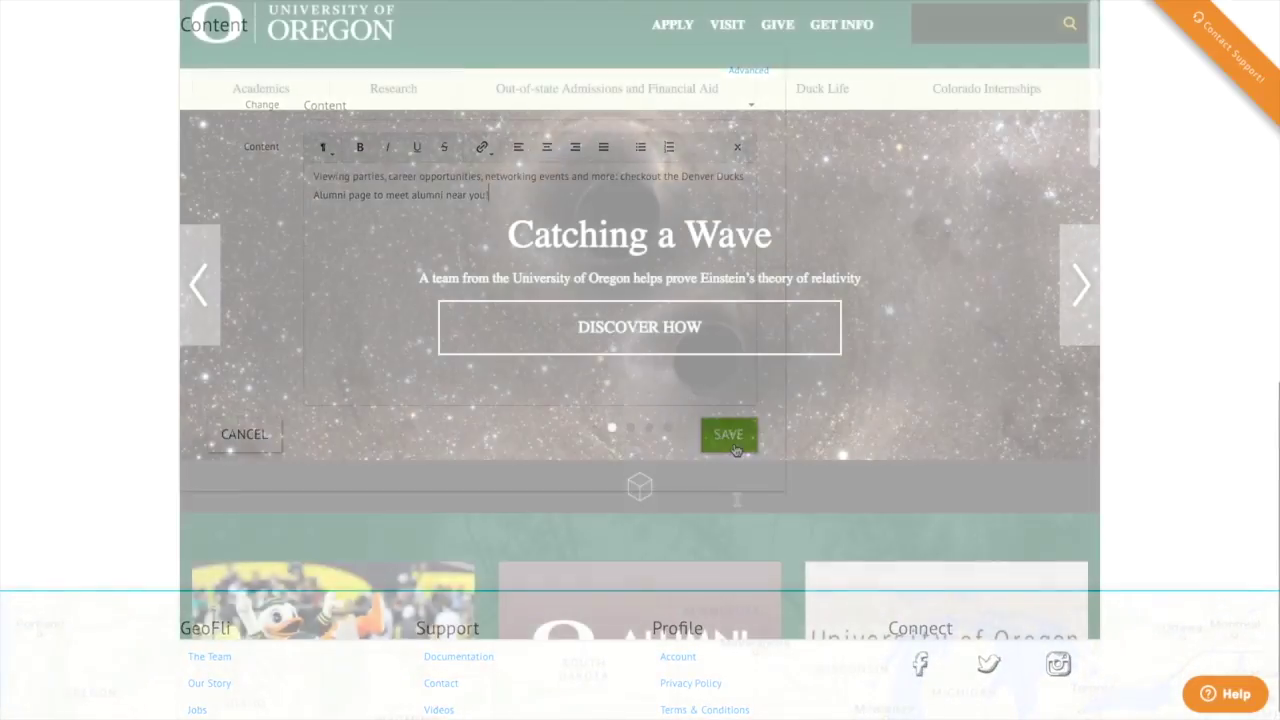
# Review the Colorado homepage preview and the Denver, CO version of the University of Oregon Admissions page
pyautogui.scroll(-5, 659, 412)
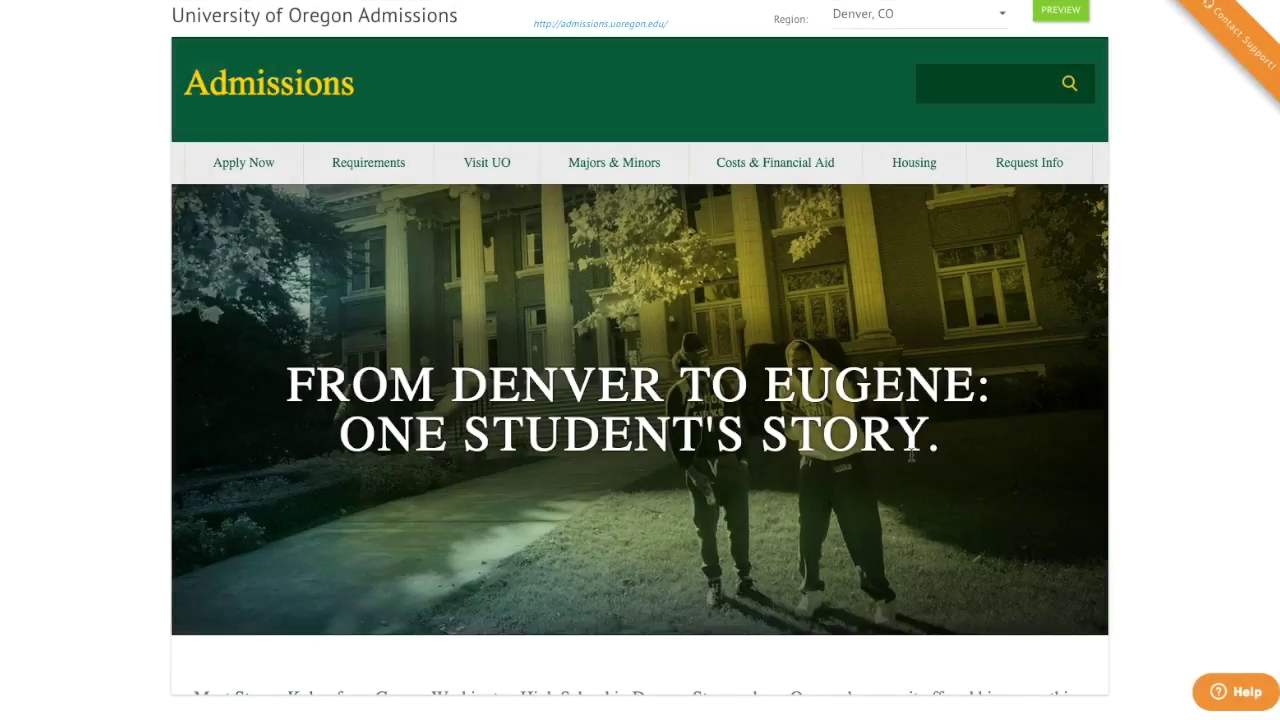
pyautogui.scroll(-5, 911, 454)
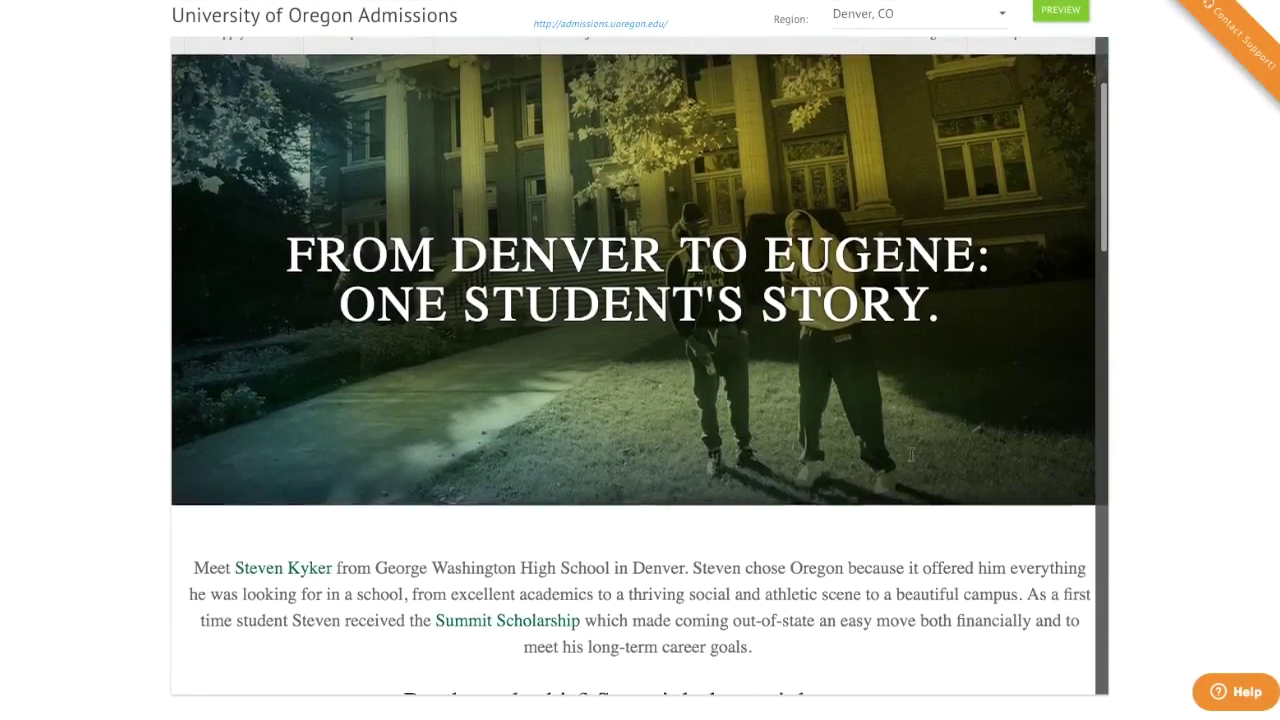
pyautogui.scroll(-2, 911, 454)
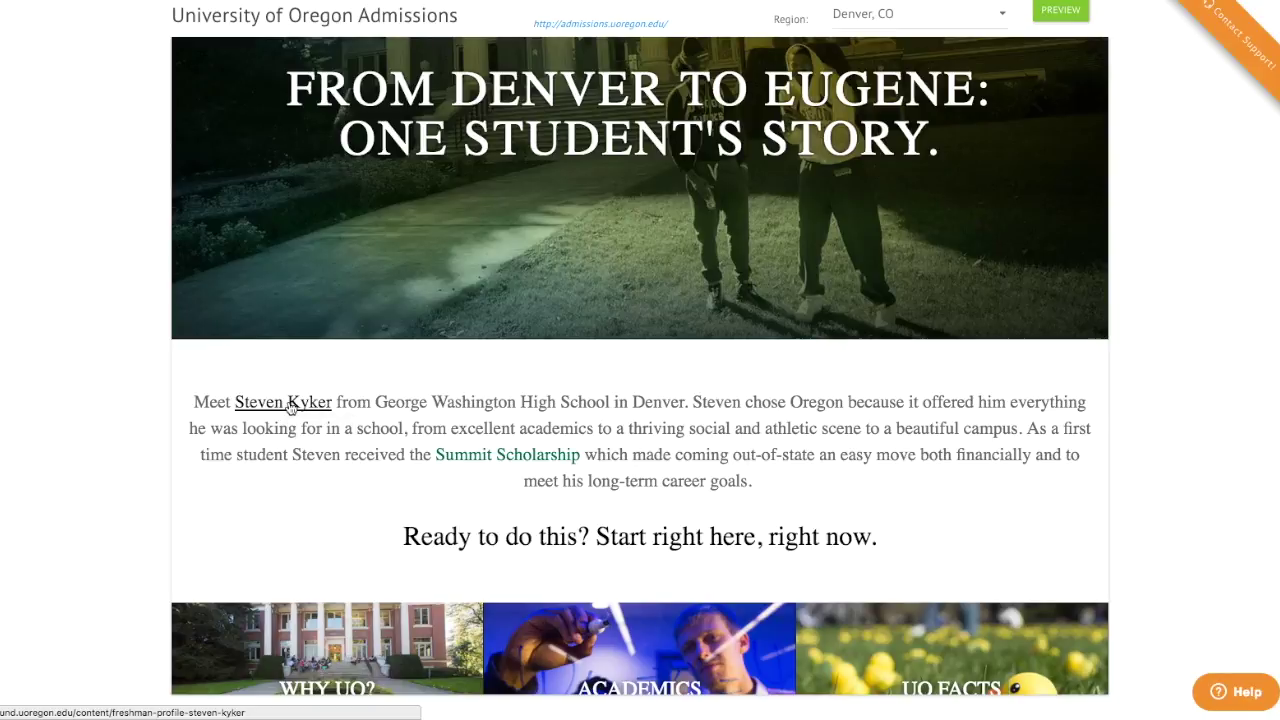
# Open the freshman profile linked in the Denver student's story and read through it
pyautogui.scroll(-2, 524, 416)
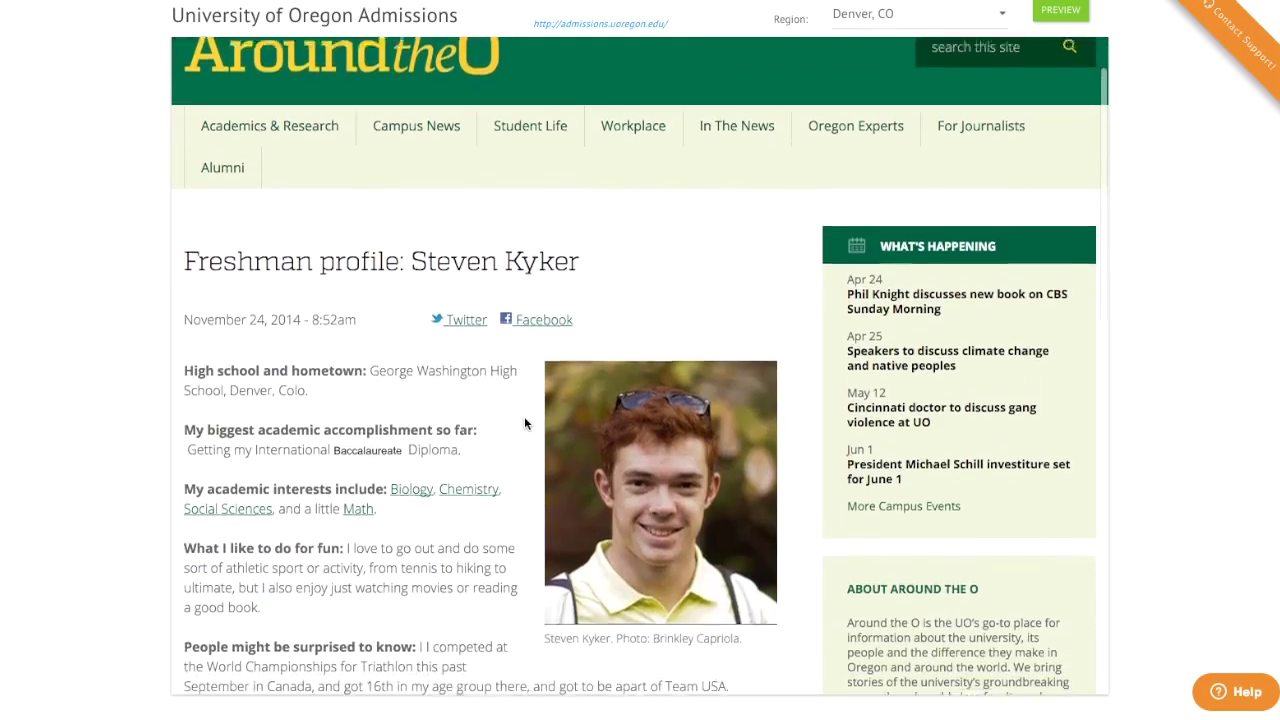
pyautogui.scroll(-3, 524, 420)
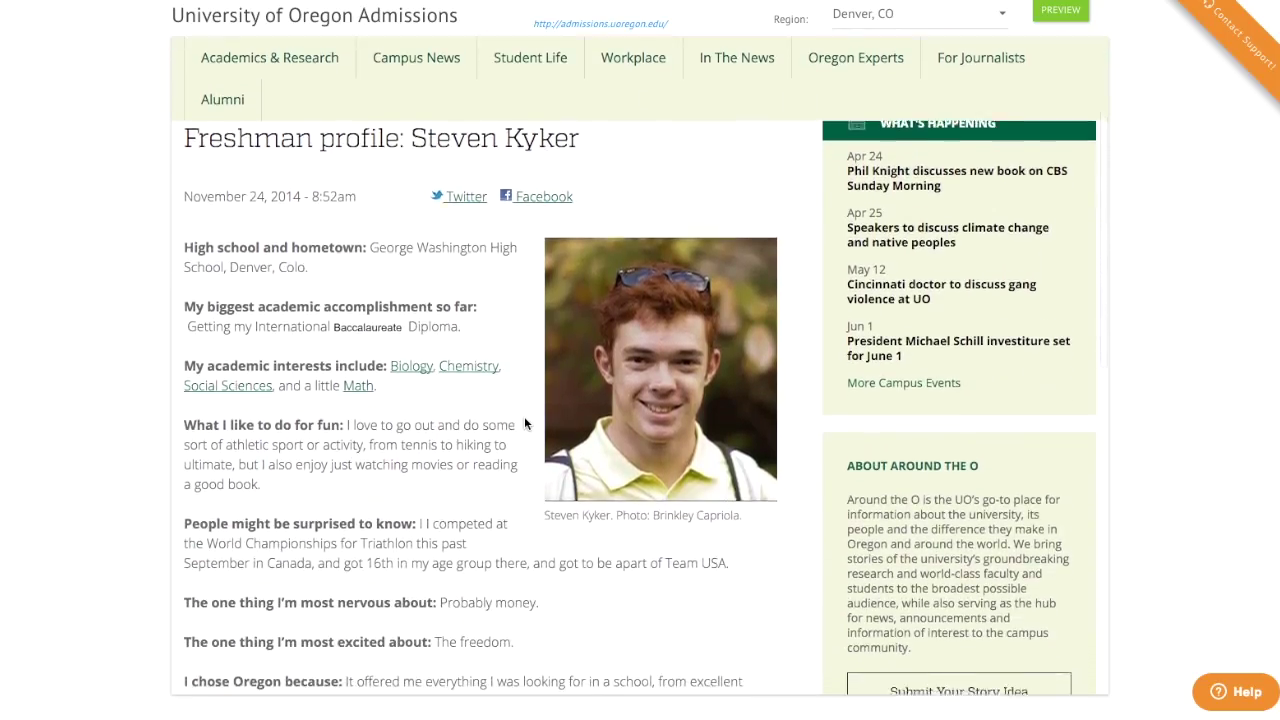
pyautogui.scroll(4, 524, 416)
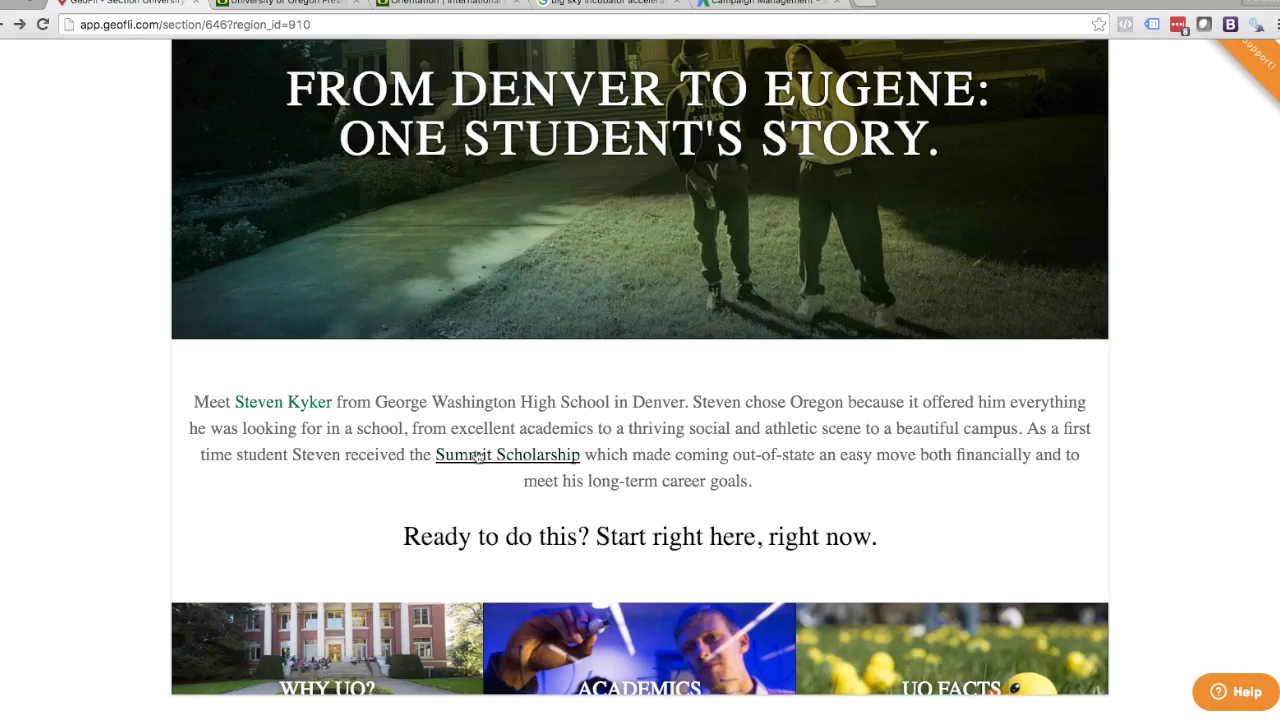
# Open the Summit Scholarship page linked in the Denver story and review its award information and selection criteria
pyautogui.click(483, 456)
pyautogui.scroll(-5, 481, 456)
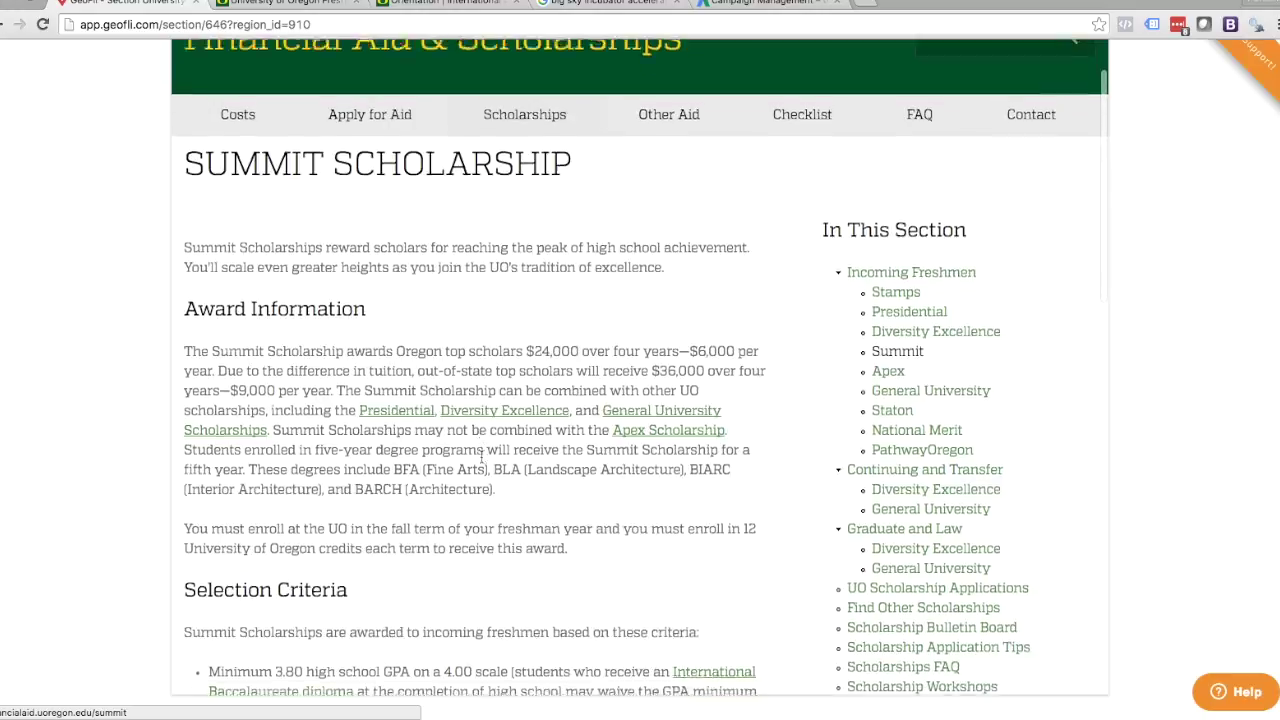
pyautogui.scroll(-2, 481, 456)
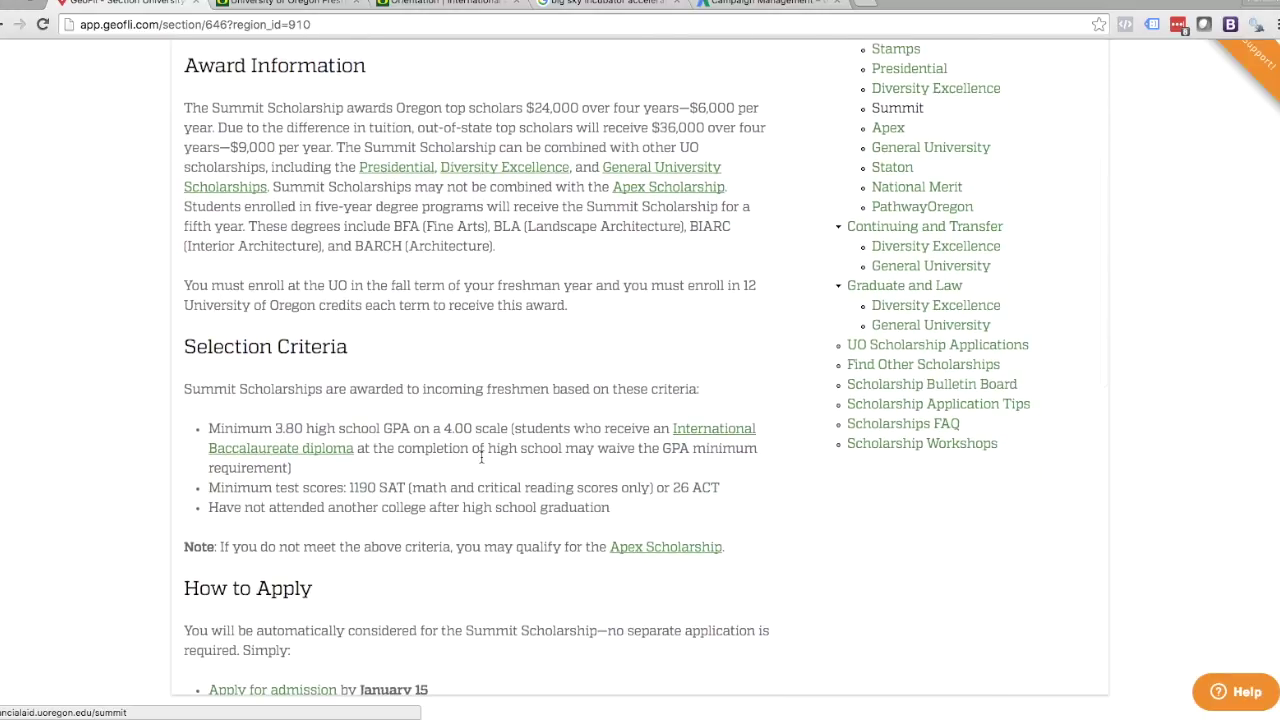
pyautogui.scroll(3, 483, 456)
pyautogui.scroll(3, 483, 456)
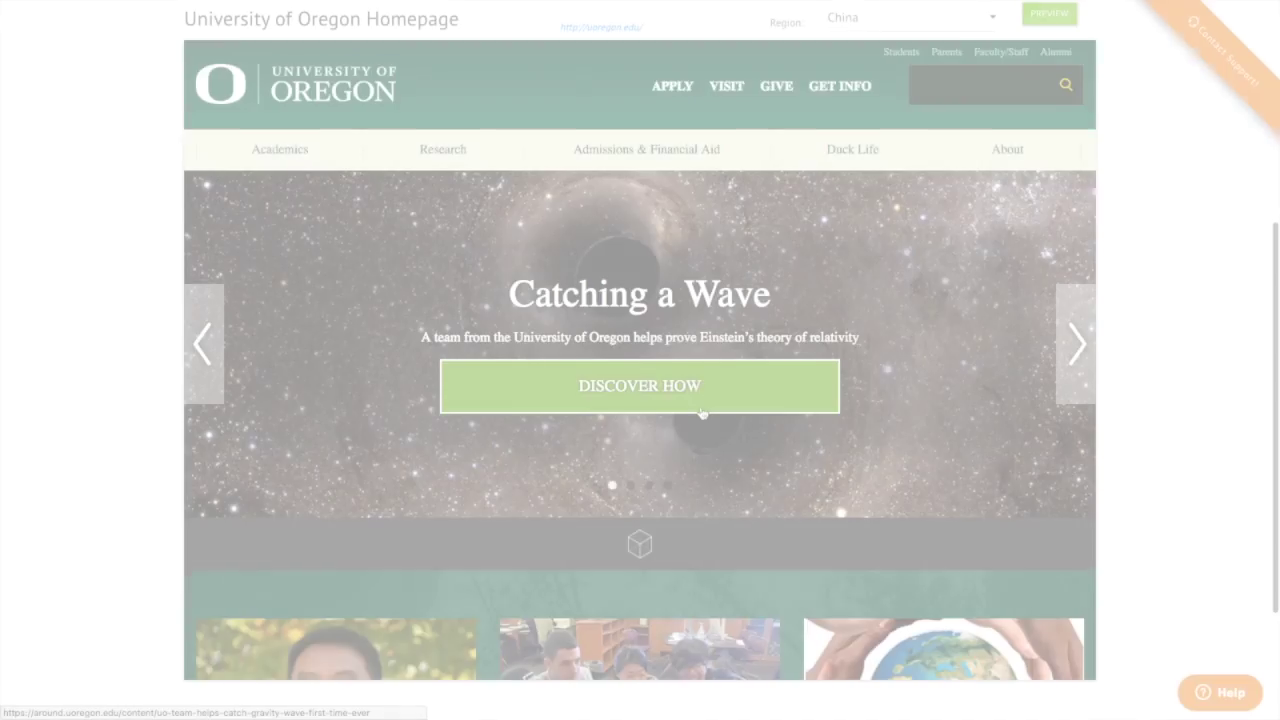
# Review the China version of the homepage and read the student profile linked from International Student Spotlight, returning to the homepage preview
pyautogui.scroll(-1, 702, 413)
pyautogui.scroll(-4, 702, 413)
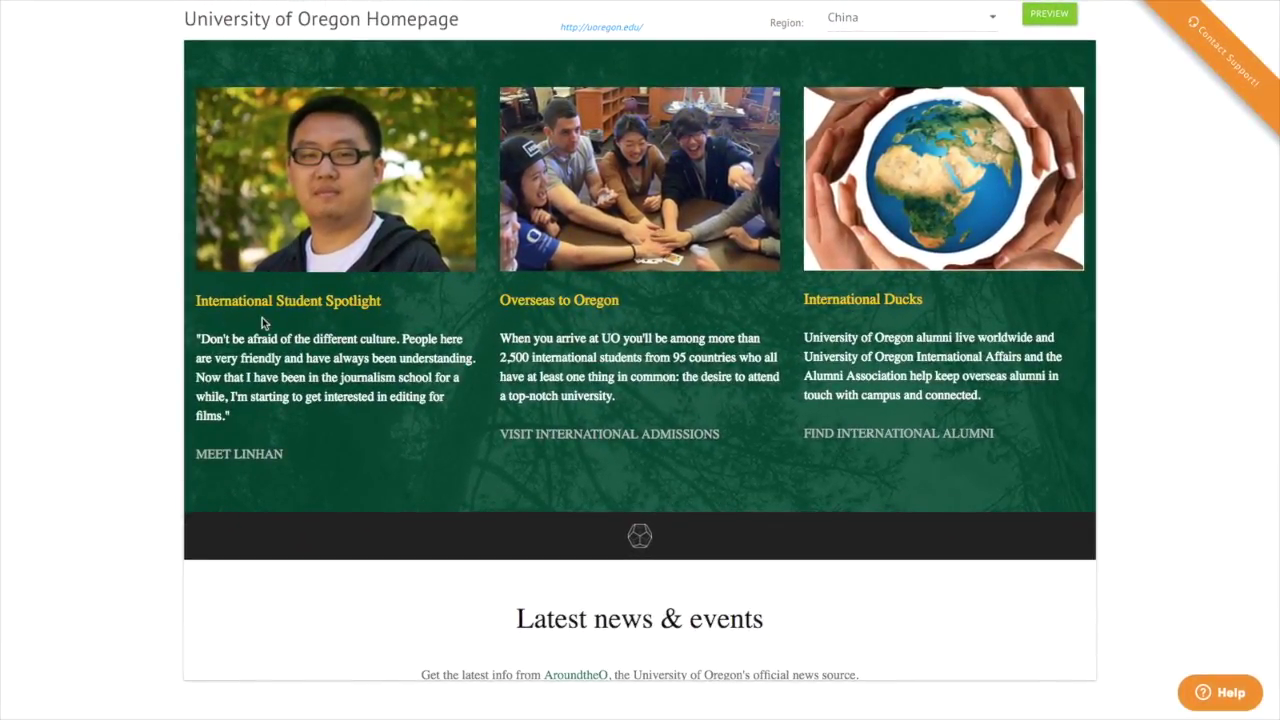
pyautogui.click(250, 453)
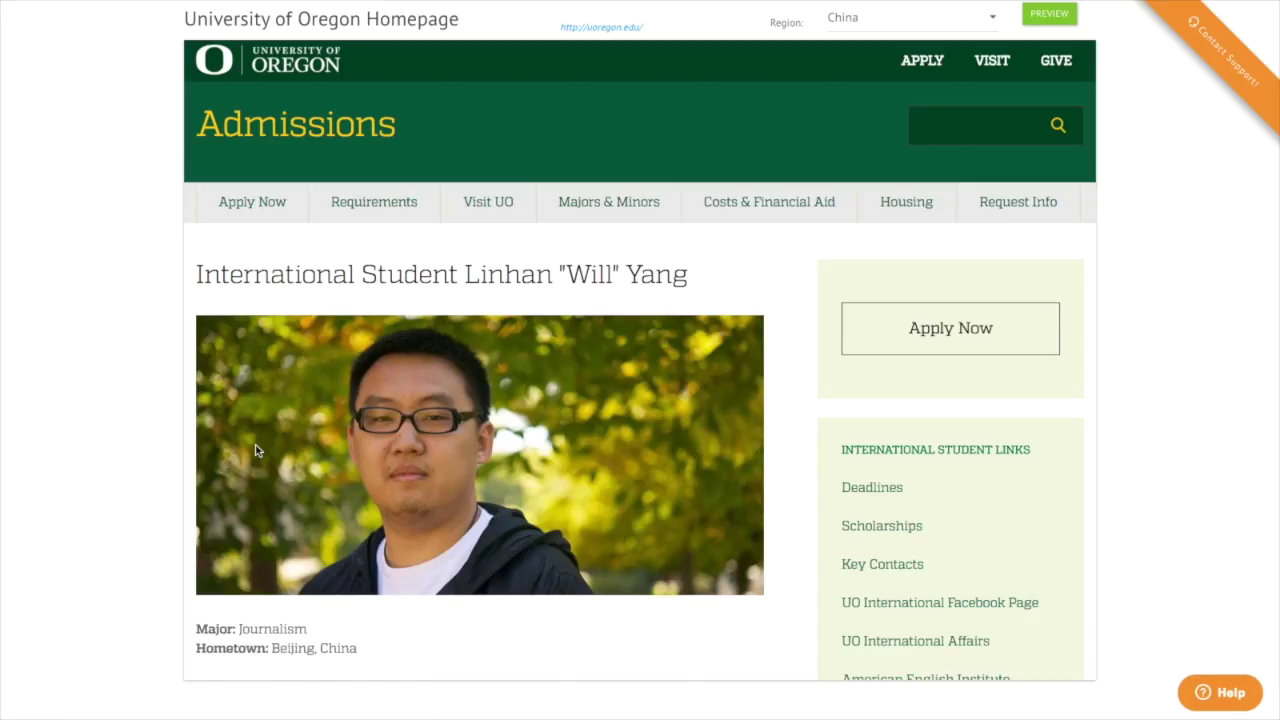
pyautogui.scroll(-6, 255, 451)
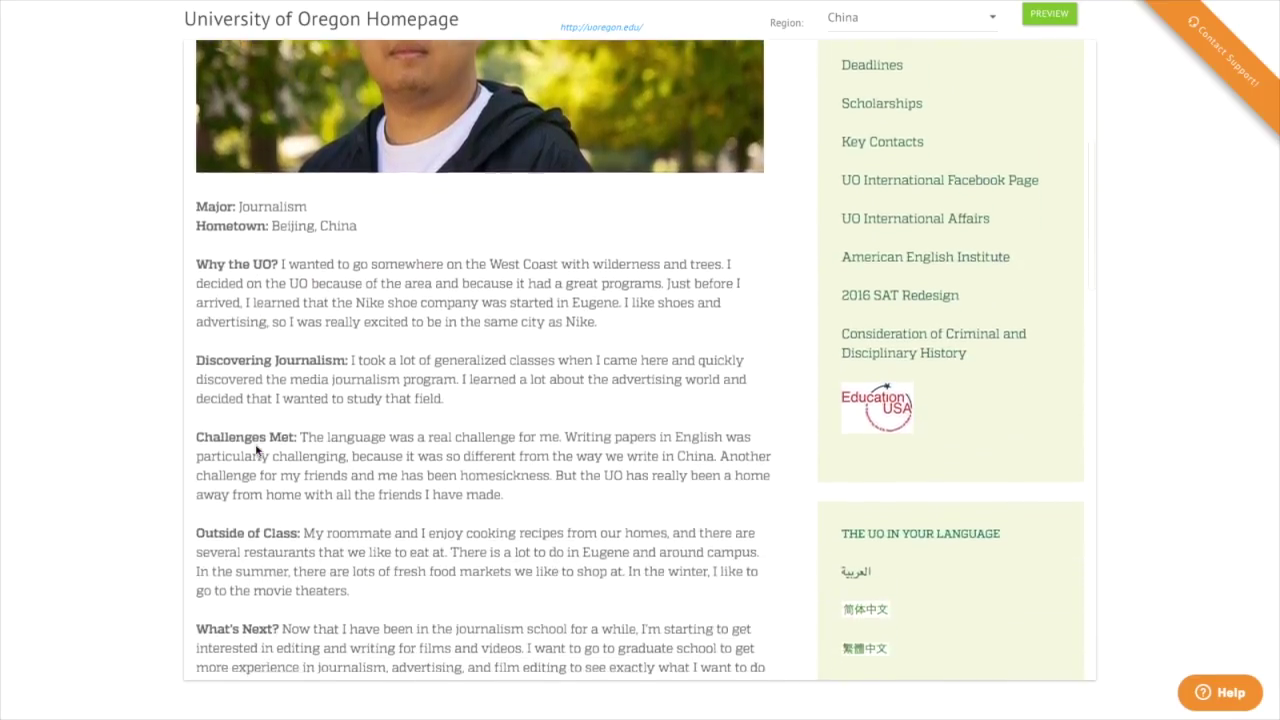
pyautogui.scroll(-3, 256, 450)
pyautogui.scroll(3, 257, 449)
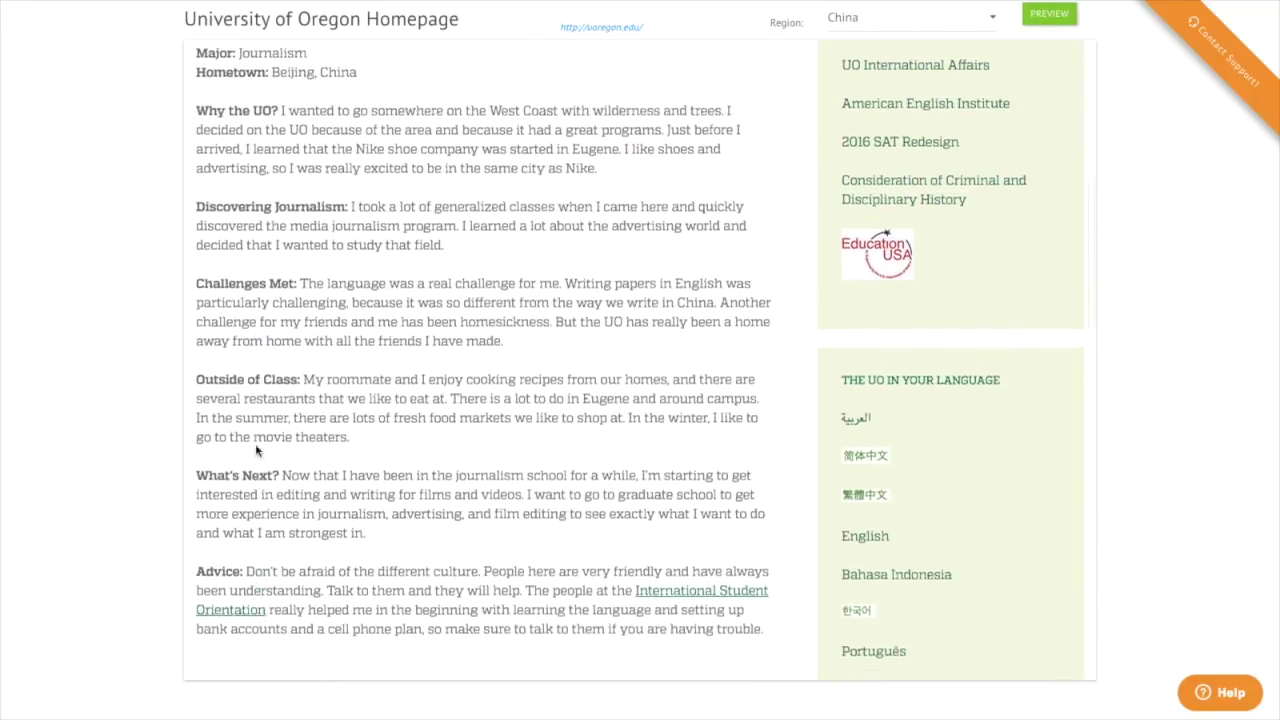
pyautogui.hotkey('alt', 'Left')
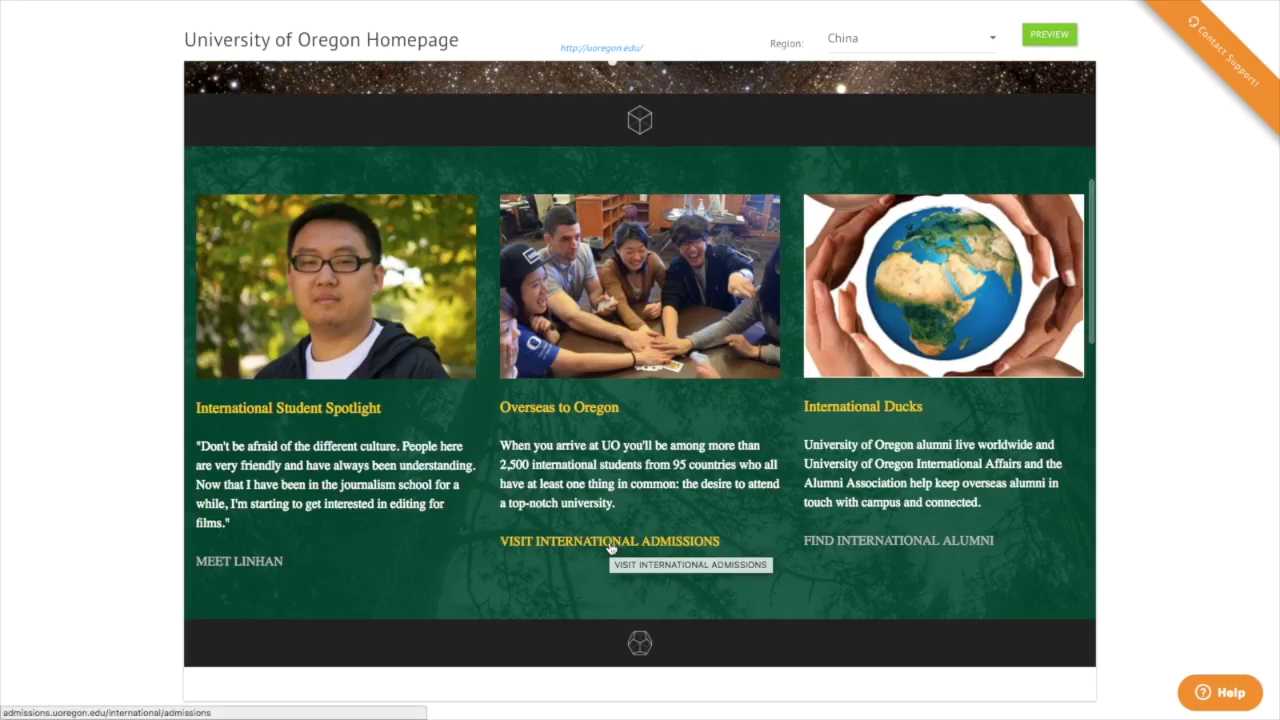
# Review the international admissions page linked from Overseas to Oregon and the alumni page linked from International Ducks
pyautogui.click(609, 542)
pyautogui.scroll(-3, 609, 546)
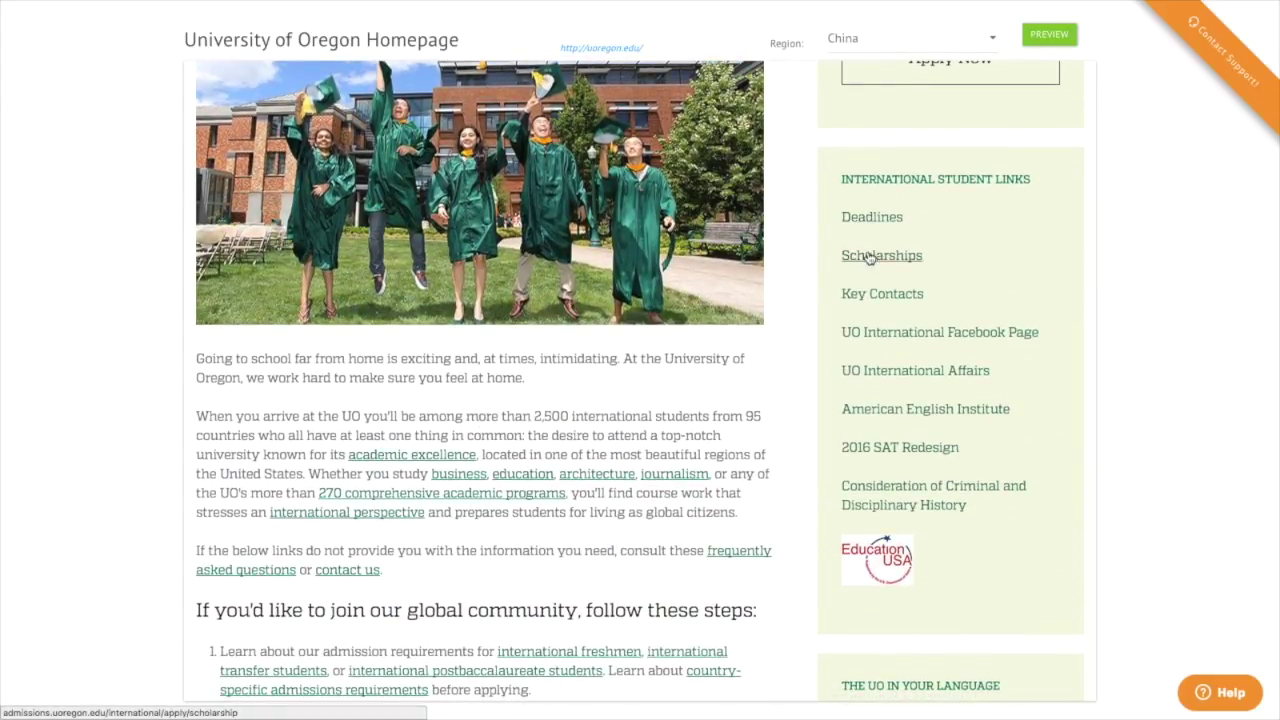
pyautogui.hotkey('alt', 'Left')
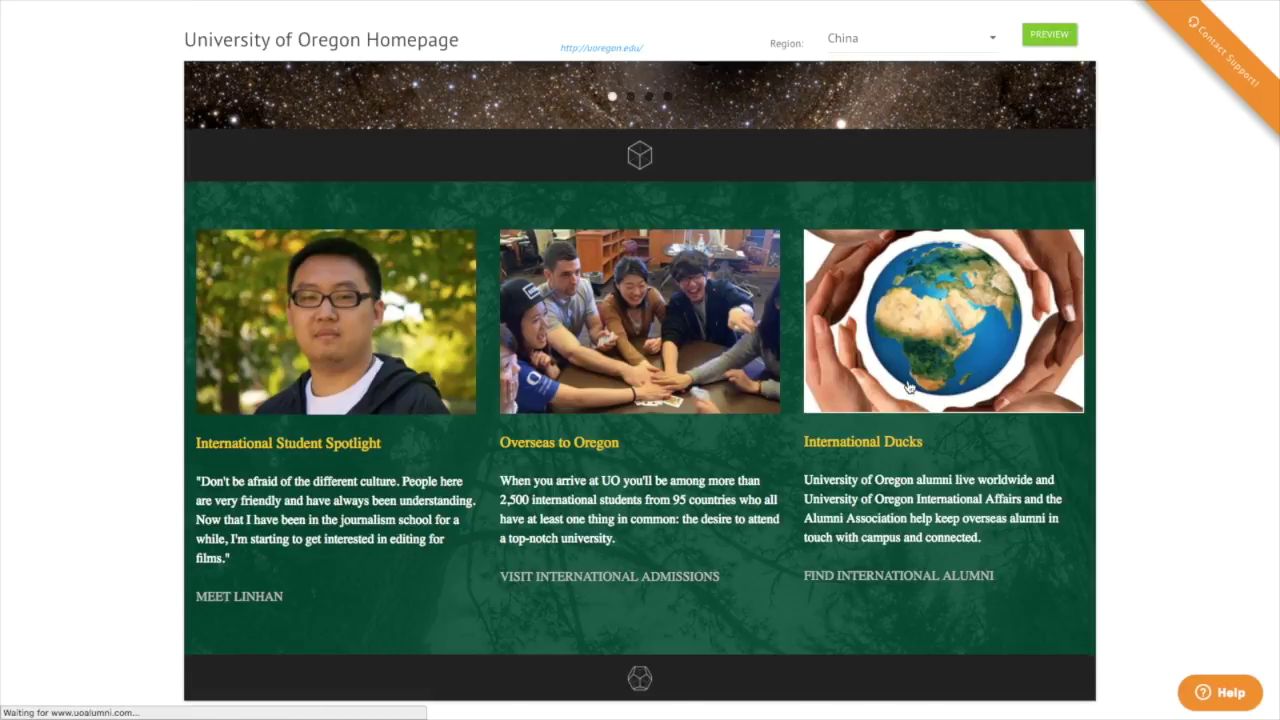
pyautogui.scroll(-5, 908, 383)
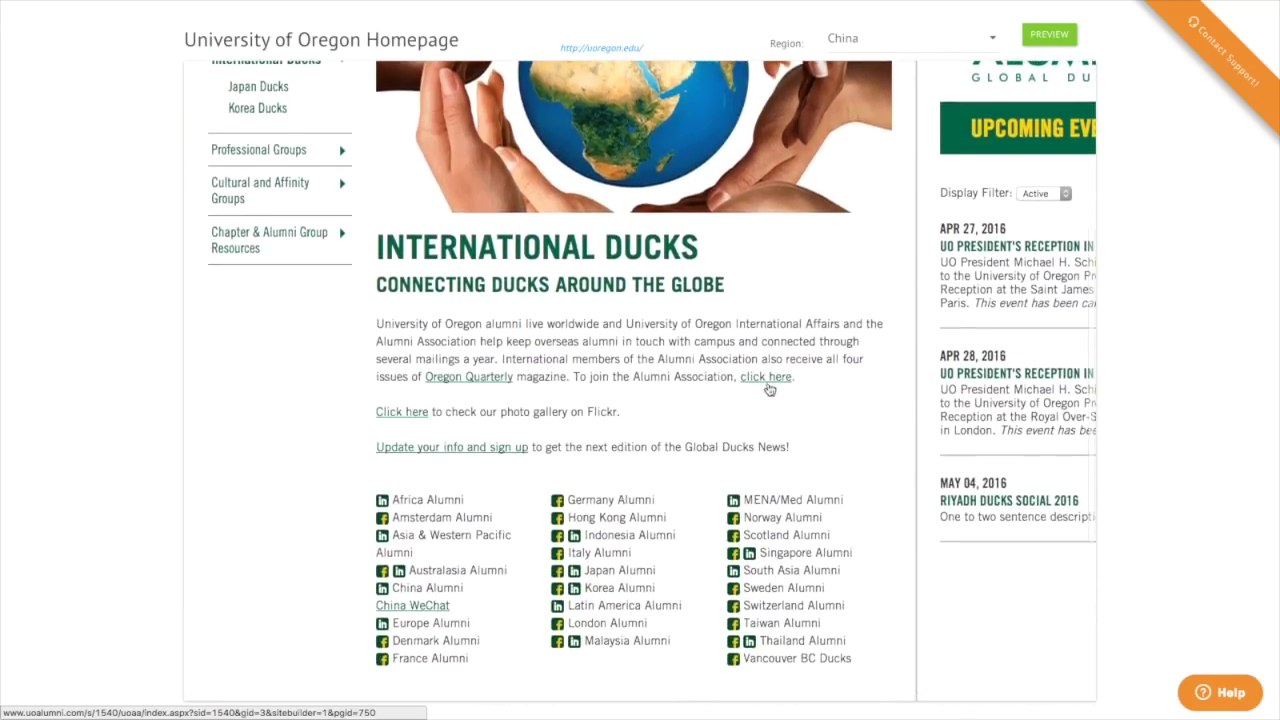